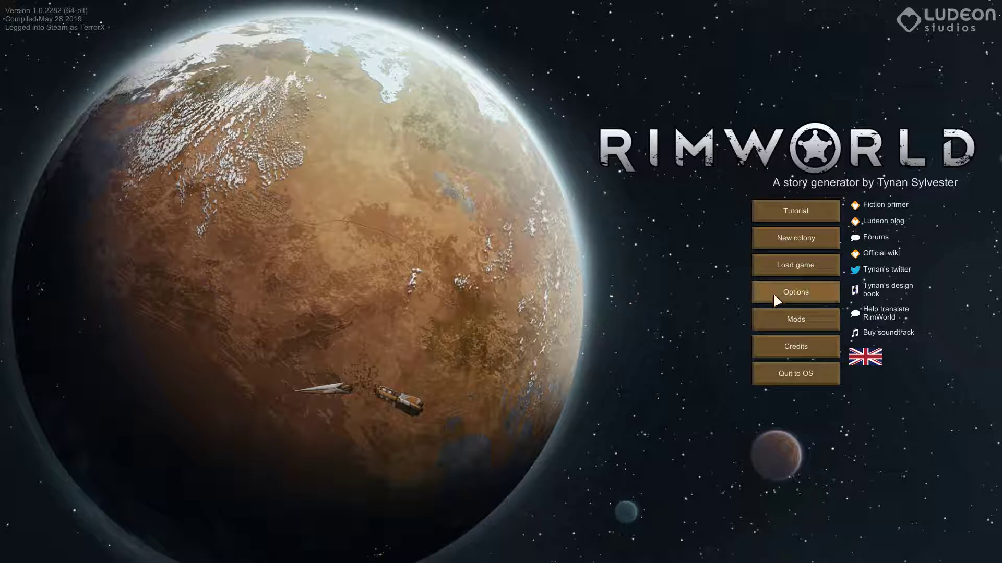
Step: Reset the active mod list to Core only, then close the manager and restart RimWorld
{"action": "left_click", "coordinate": [771, 319]}
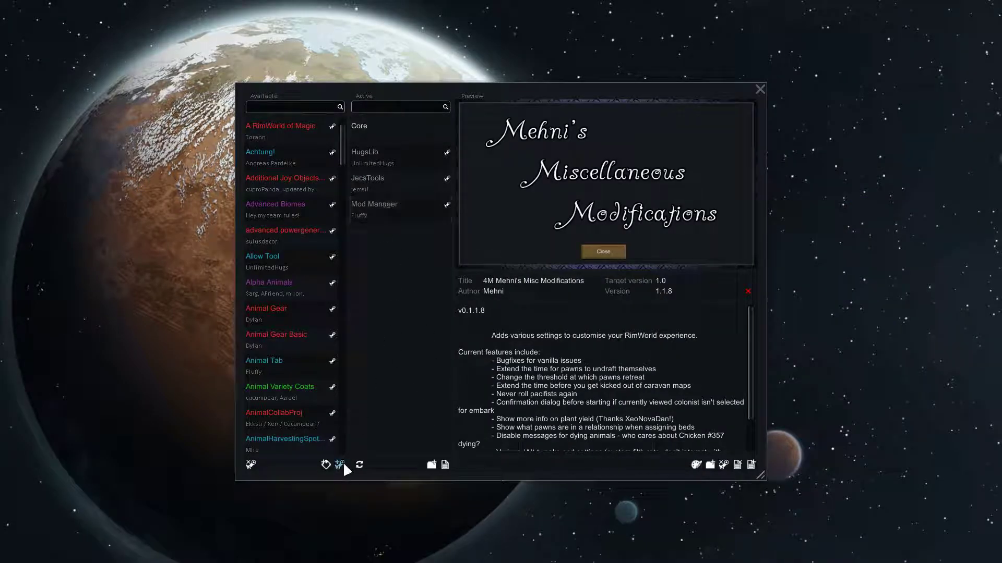
{"action": "left_click", "coordinate": [359, 465]}
{"action": "left_click", "coordinate": [758, 90]}
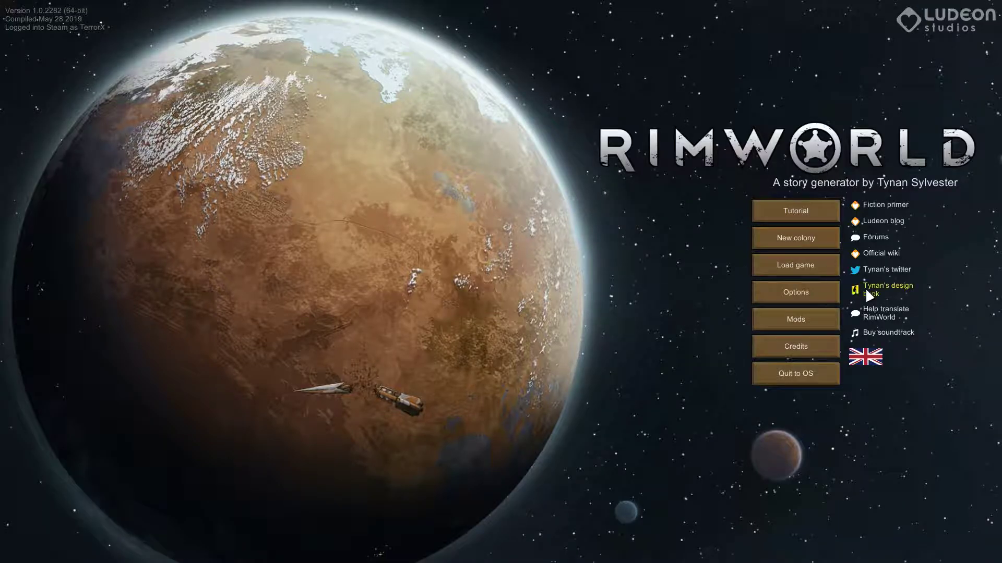
Step: Search the mod list for 'Mod' and activate Mod Manager alongside Core
{"action": "left_click", "coordinate": [809, 323]}
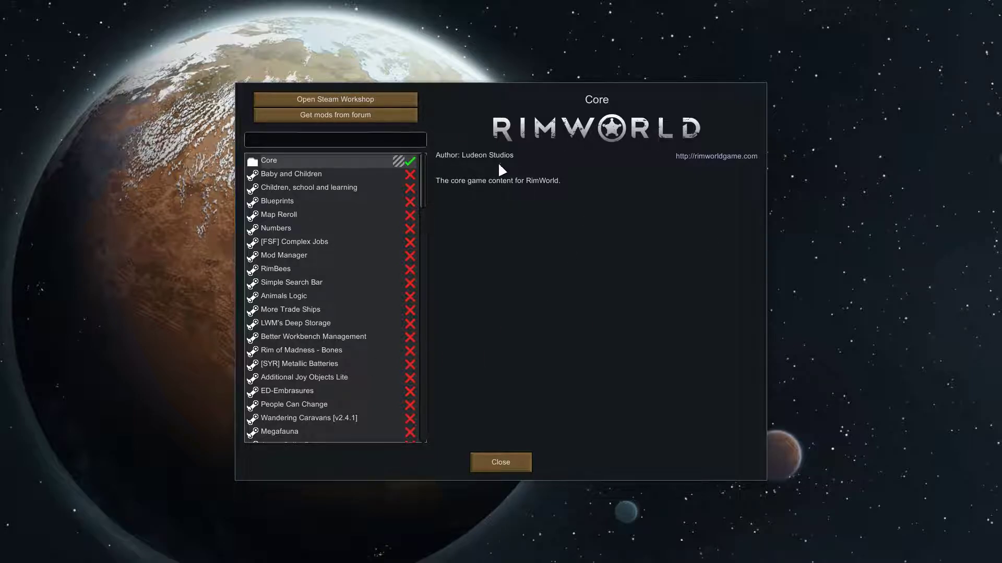
{"action": "mouse_move", "coordinate": [425, 190]}
{"action": "left_mouse_down"}
{"action": "mouse_move", "coordinate": [431, 288]}
{"action": "mouse_move", "coordinate": [412, 154]}
{"action": "left_mouse_up"}
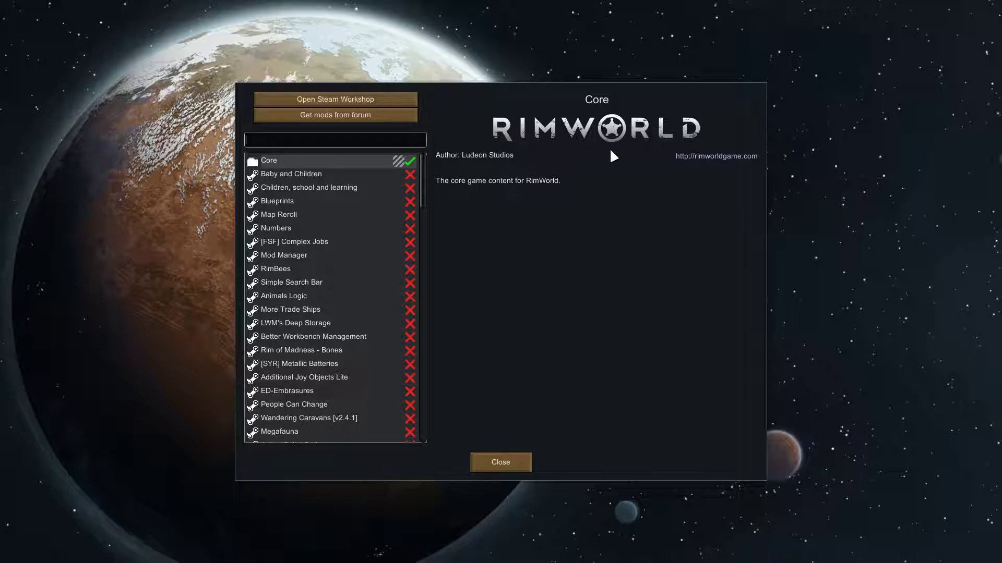
{"action": "type", "text": "Mod"}
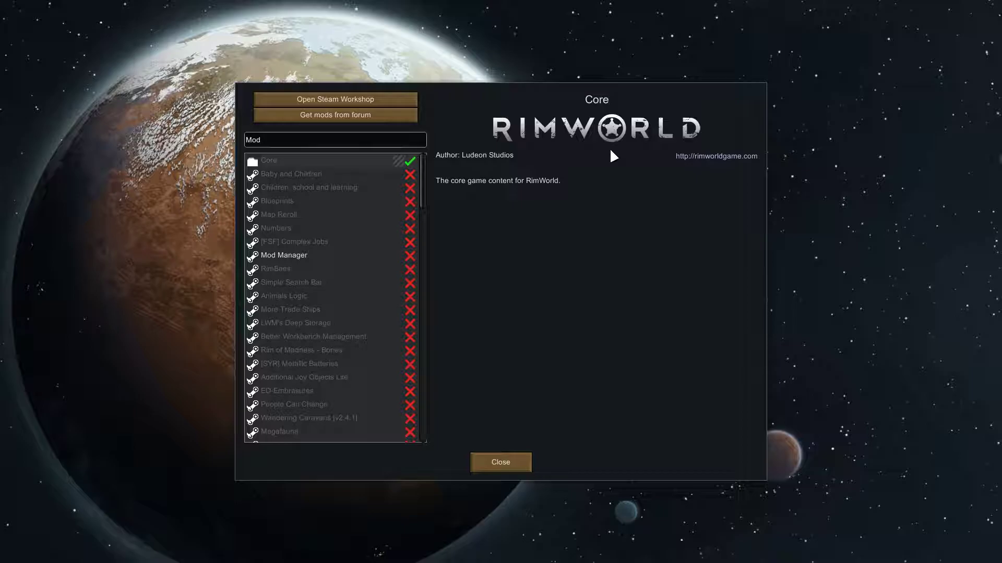
{"action": "left_click", "coordinate": [291, 259]}
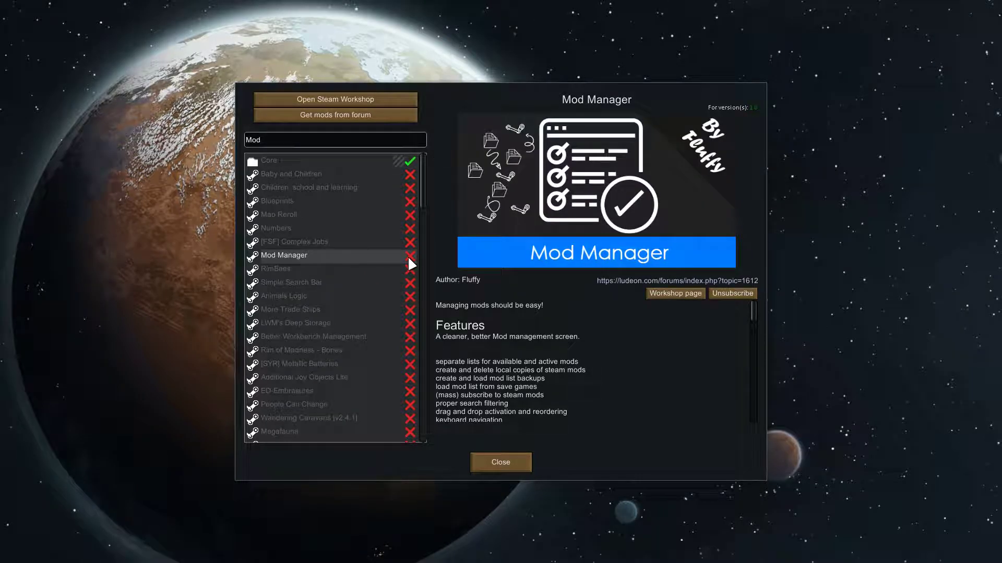
{"action": "left_click", "coordinate": [410, 259]}
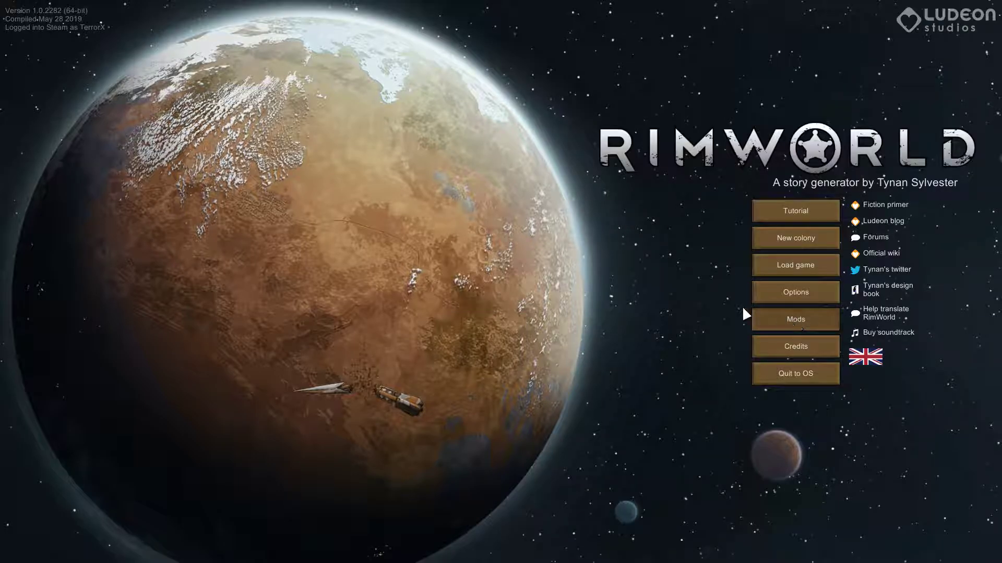
Step: Open Mod Manager, browse the available mods and MendAndRecycle's options, then show Mod Manager's details
{"action": "left_click", "coordinate": [757, 320]}
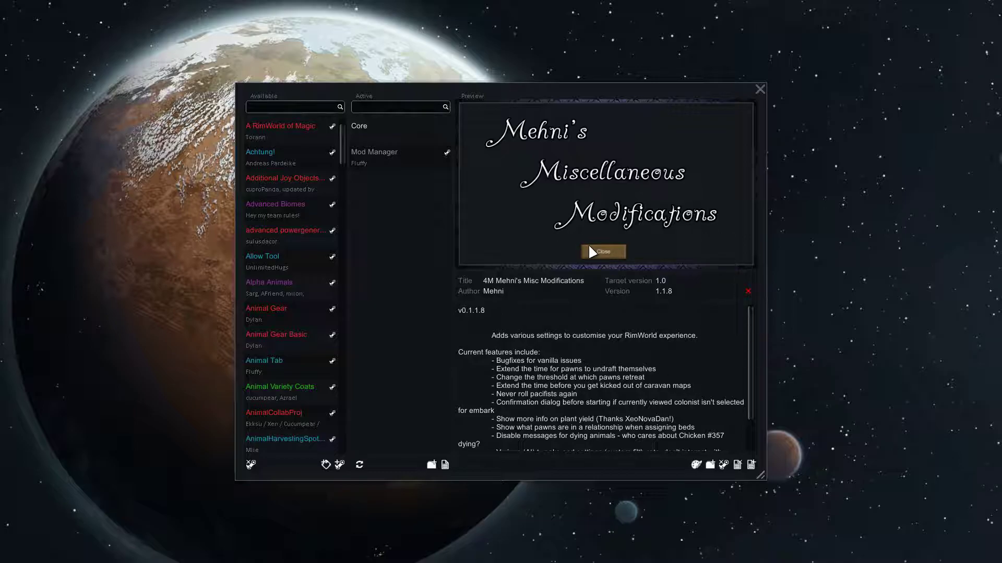
{"action": "left_click", "coordinate": [404, 152]}
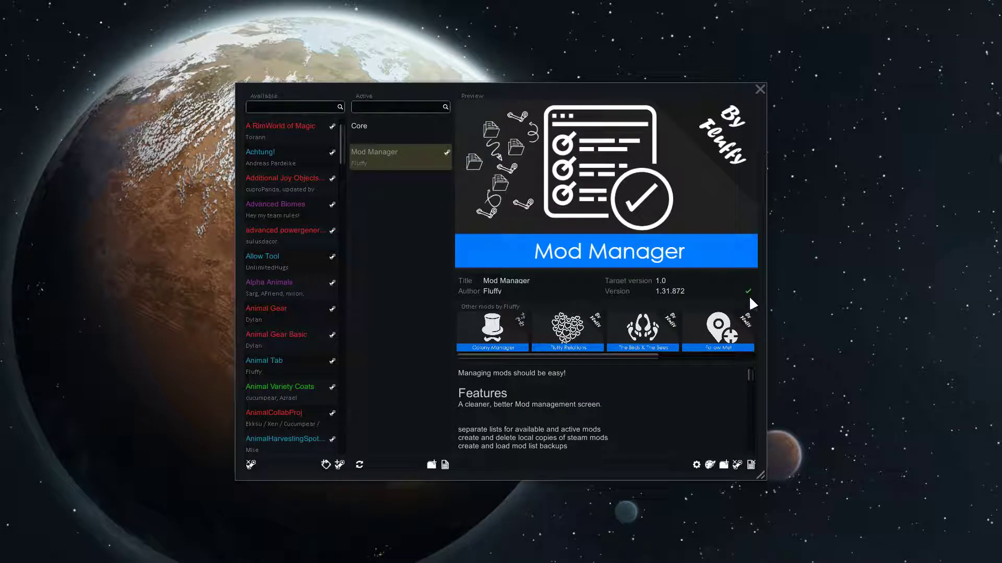
{"action": "mouse_move", "coordinate": [750, 293]}
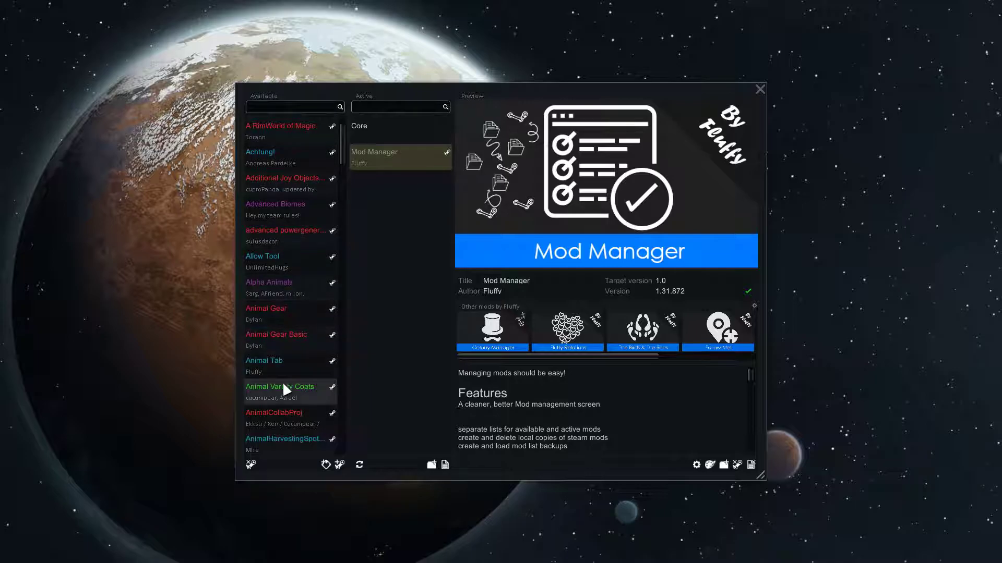
{"action": "scroll", "coordinate": [291, 350], "scroll_direction": "down", "scroll_amount": 10}
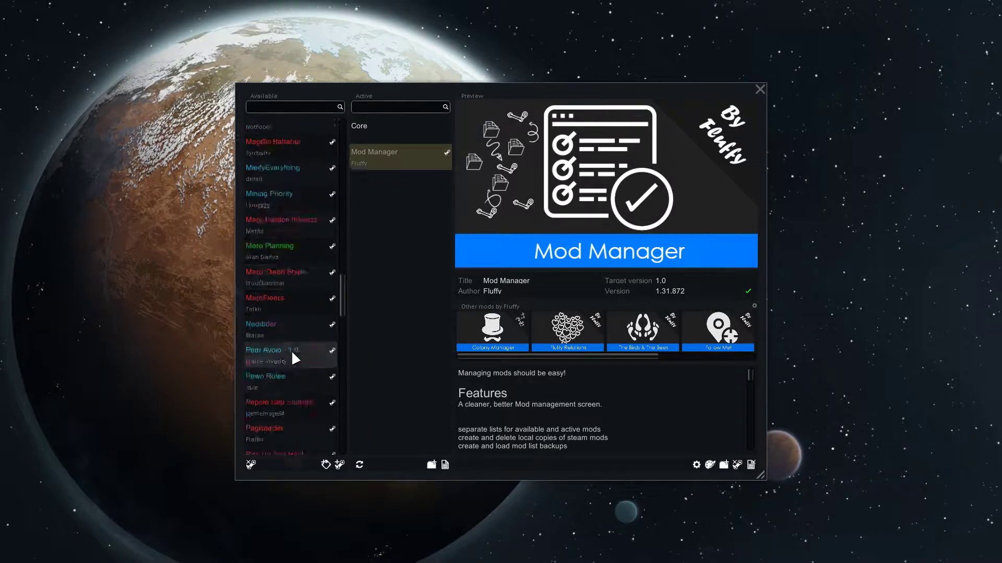
{"action": "scroll", "coordinate": [293, 353], "scroll_direction": "down", "scroll_amount": 3}
{"action": "scroll", "coordinate": [292, 353], "scroll_direction": "down", "scroll_amount": 5}
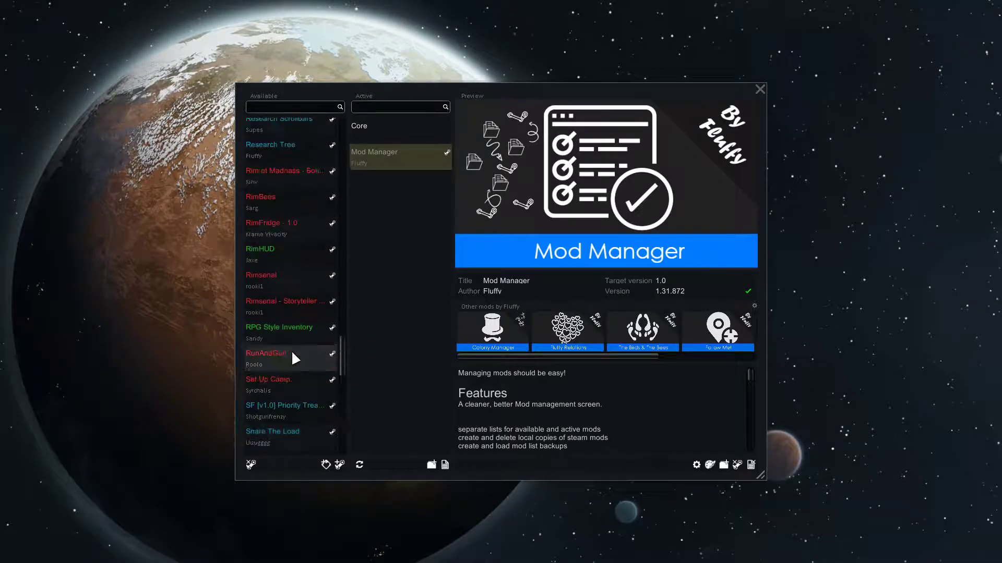
{"action": "scroll", "coordinate": [295, 359], "scroll_direction": "up", "scroll_amount": 10}
{"action": "right_click", "coordinate": [267, 244]}
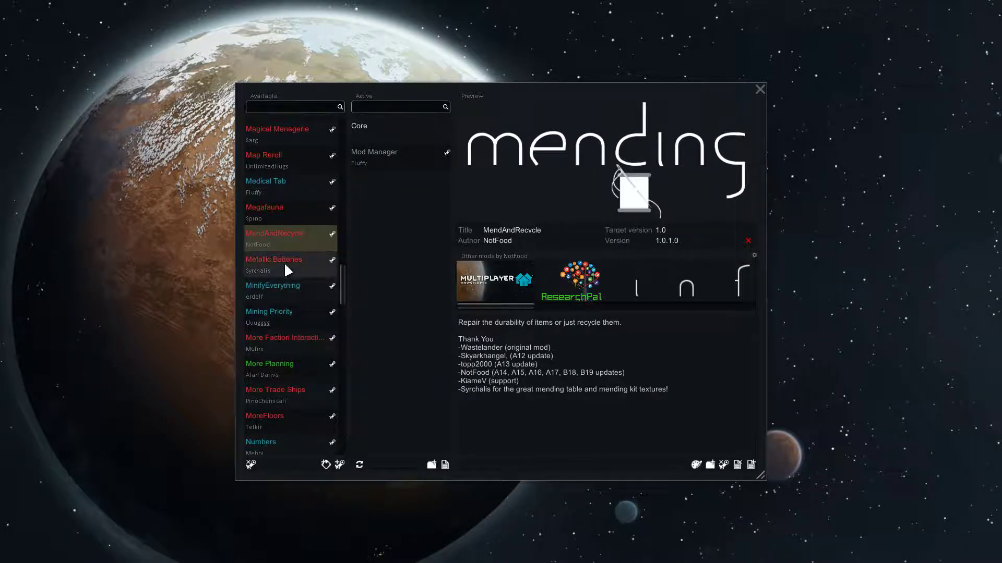
{"action": "left_click", "coordinate": [389, 156]}
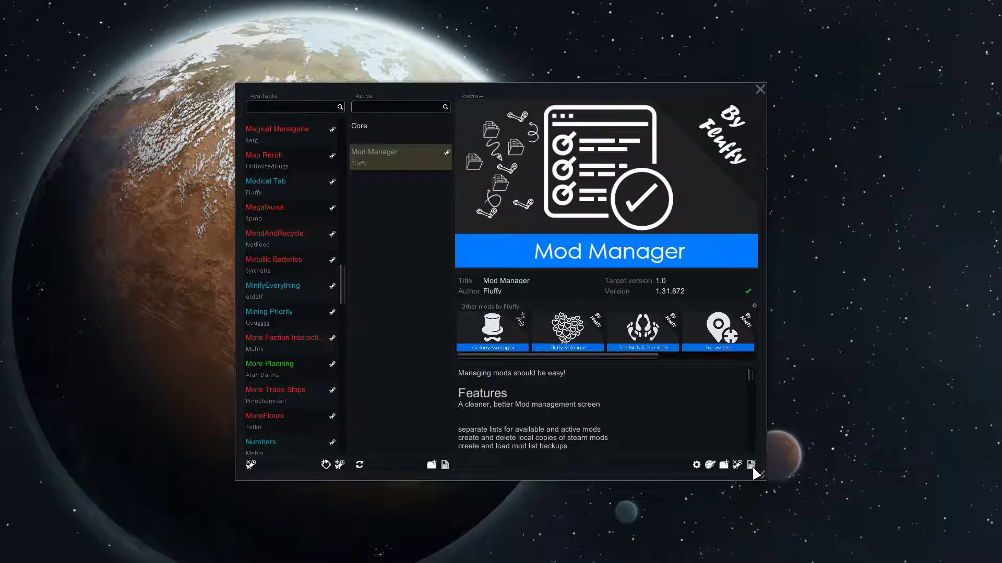
{"action": "left_click", "coordinate": [708, 466]}
{"action": "left_click", "coordinate": [755, 305]}
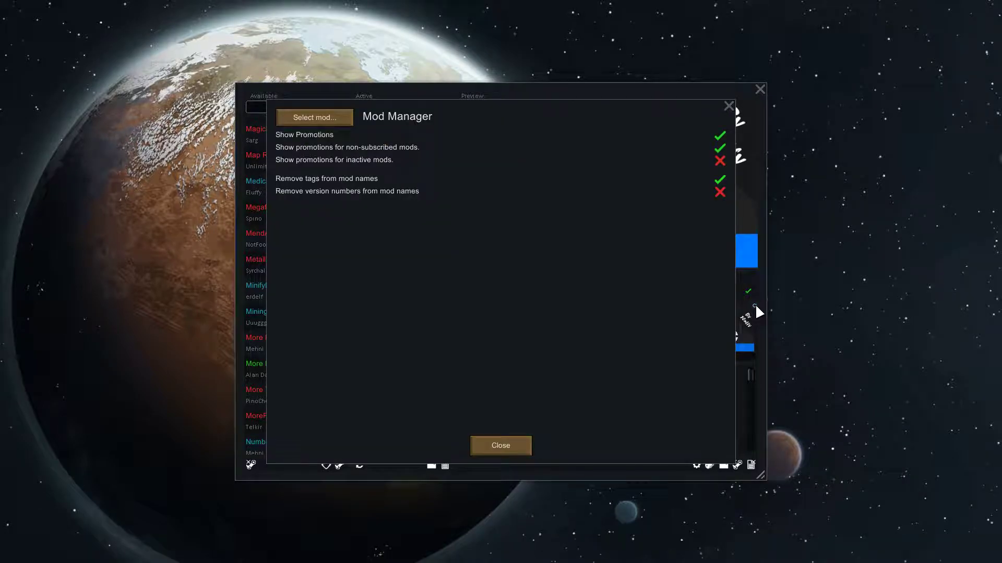
{"action": "left_click", "coordinate": [728, 105]}
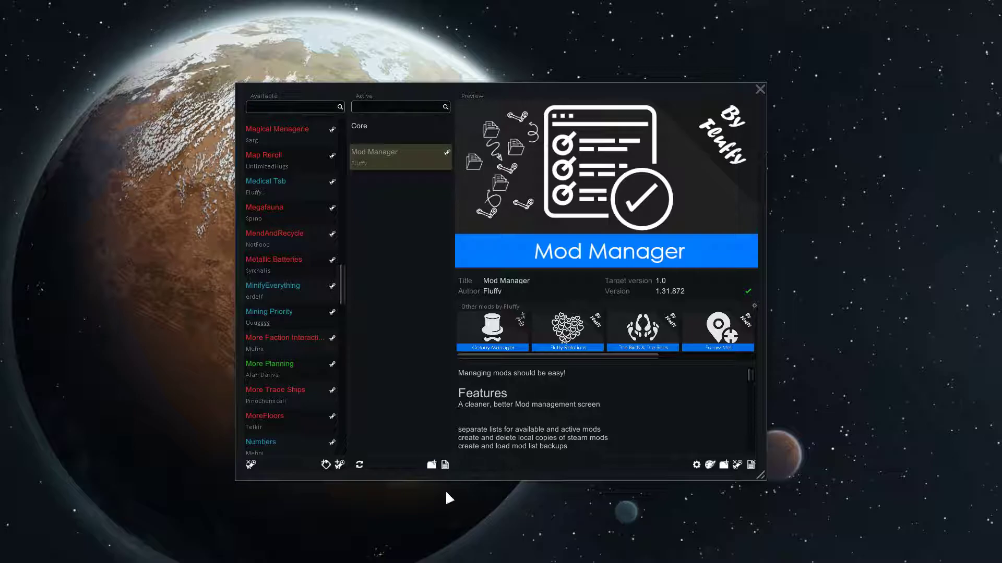
Step: Load the saved 'My Core Mods' list, adding HugsLib and JecsTools to the active mods
{"action": "left_click", "coordinate": [443, 468]}
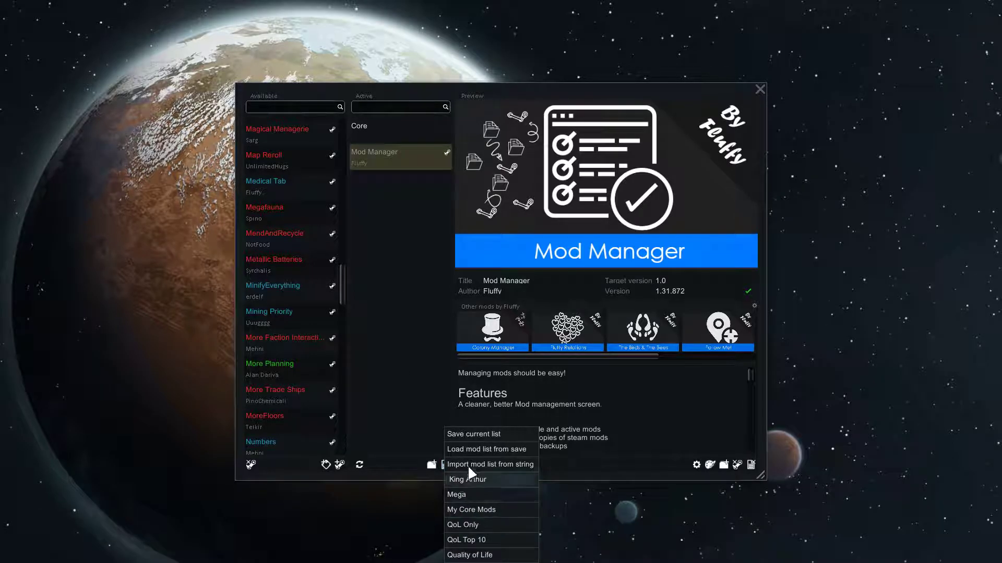
{"action": "left_click", "coordinate": [481, 509]}
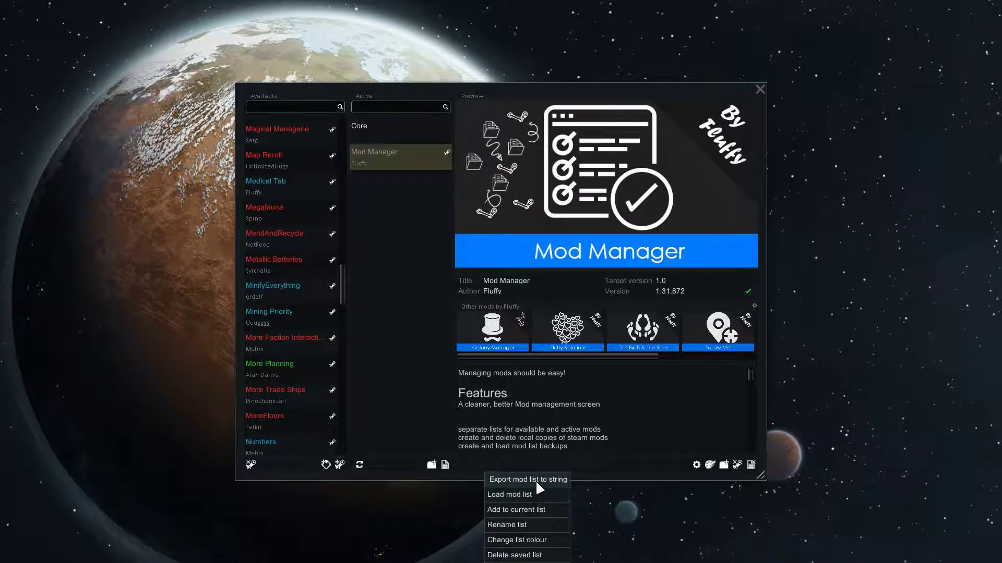
{"action": "left_click", "coordinate": [524, 494]}
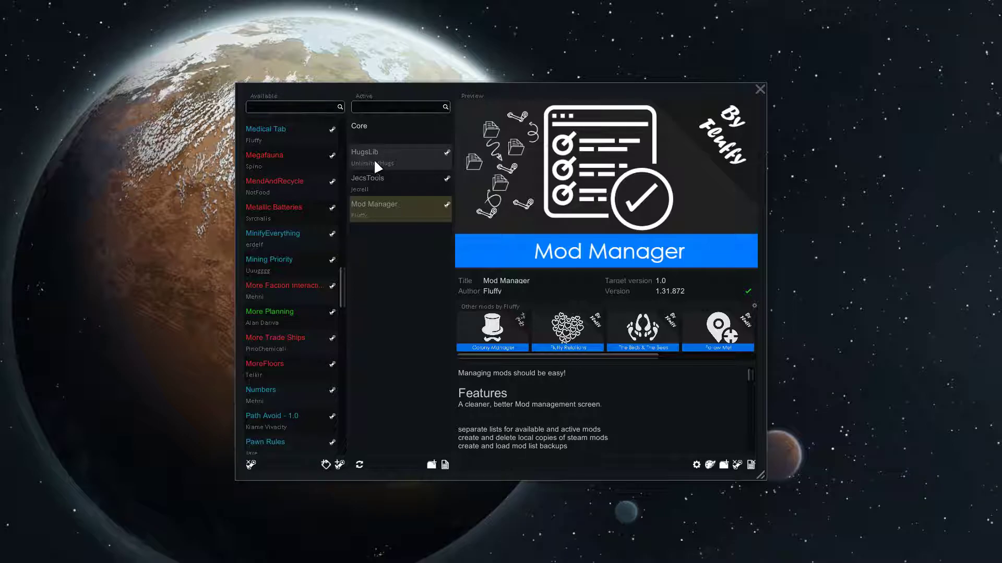
Step: Try HugsLib above Core, restore it directly after Core, then view JecsTools' details (v1.1.0.15)
{"action": "left_click", "coordinate": [375, 160]}
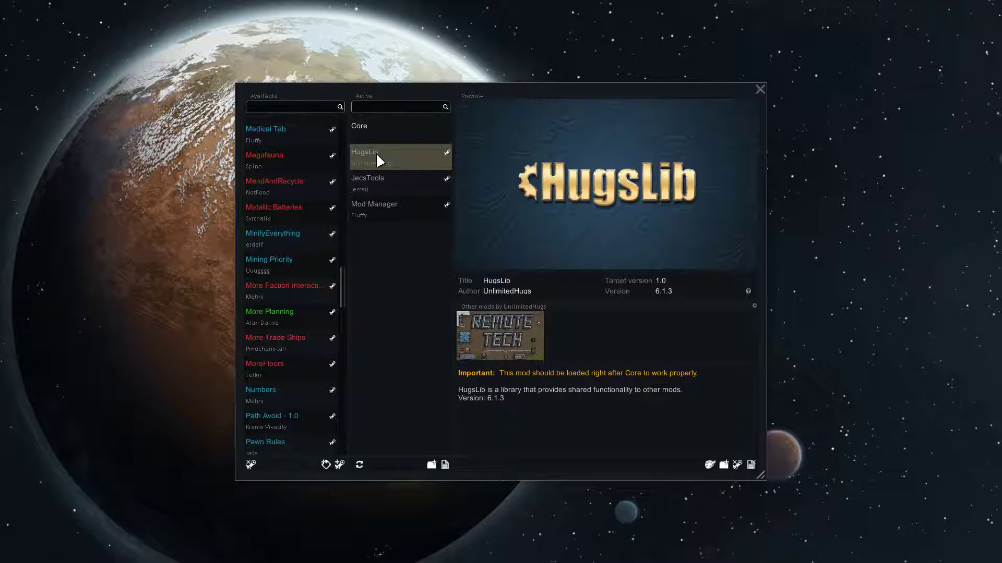
{"action": "left_click_drag", "start_coordinate": [380, 148], "coordinate": [384, 129]}
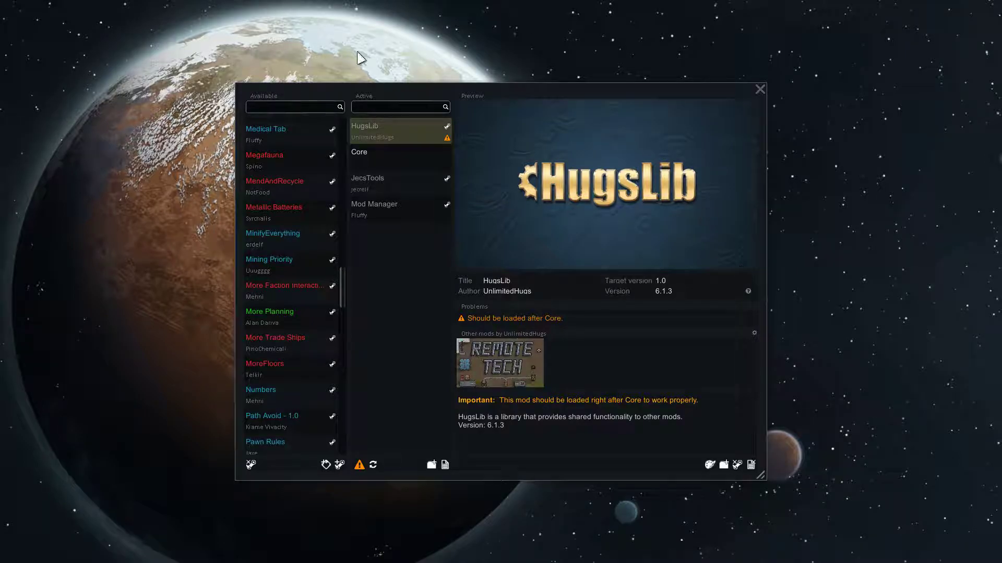
{"action": "mouse_move", "coordinate": [447, 140]}
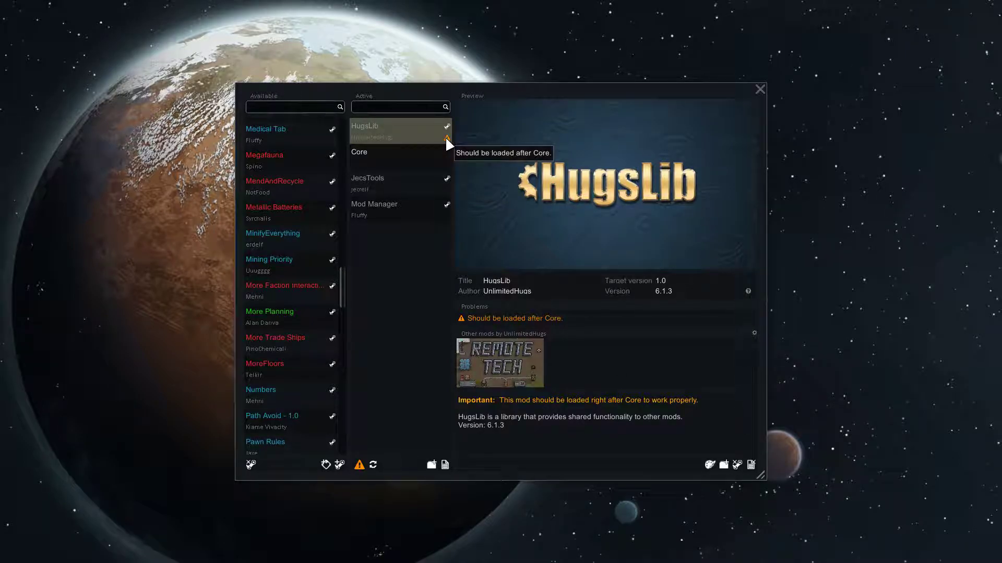
{"action": "mouse_move", "coordinate": [414, 130]}
{"action": "left_mouse_down"}
{"action": "mouse_move", "coordinate": [377, 136]}
{"action": "mouse_move", "coordinate": [381, 170]}
{"action": "mouse_move", "coordinate": [390, 152]}
{"action": "left_mouse_up"}
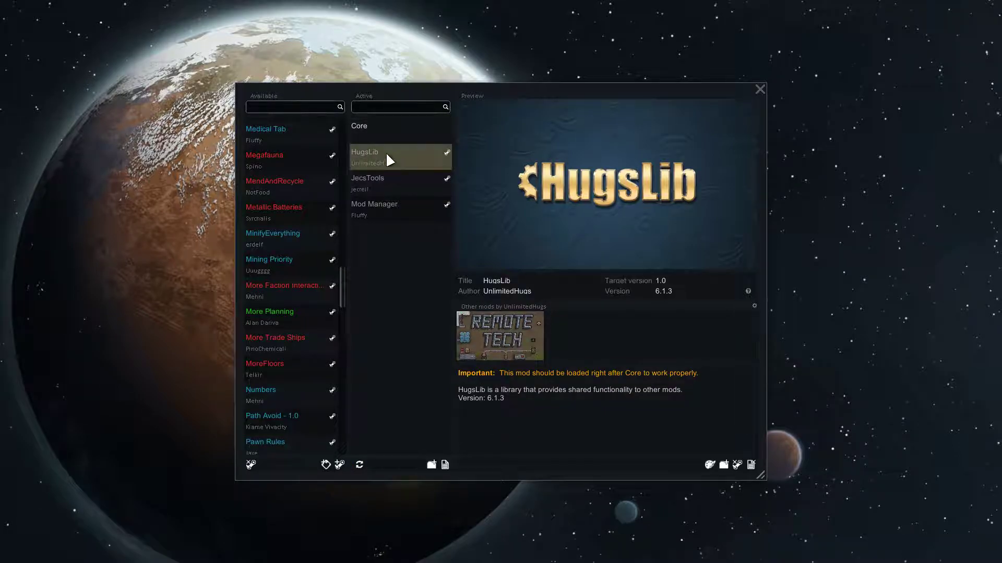
{"action": "left_click", "coordinate": [386, 192]}
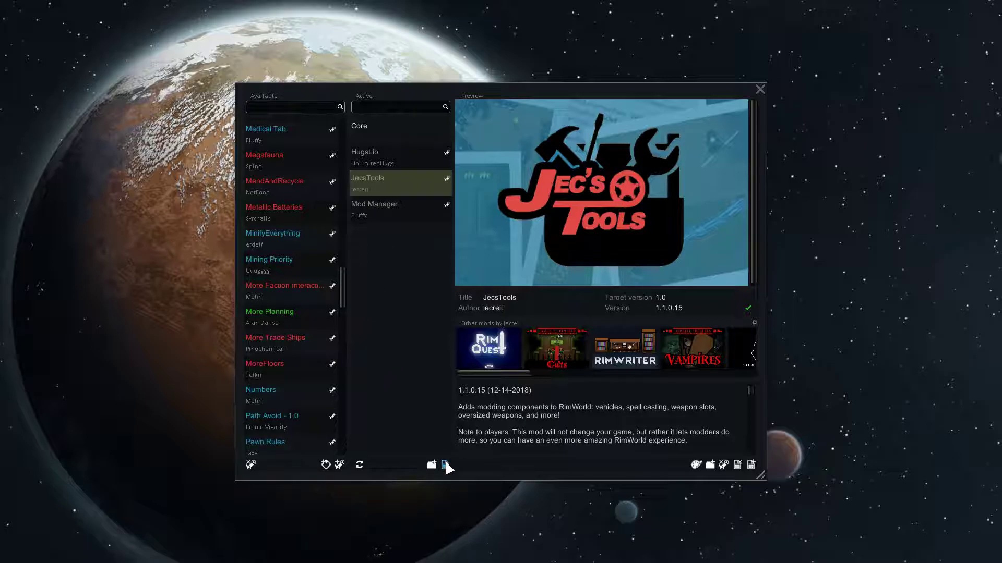
{"action": "mouse_move", "coordinate": [260, 265]}
{"action": "left_mouse_down"}
{"action": "mouse_move", "coordinate": [343, 262]}
{"action": "mouse_move", "coordinate": [389, 244]}
{"action": "left_mouse_up"}
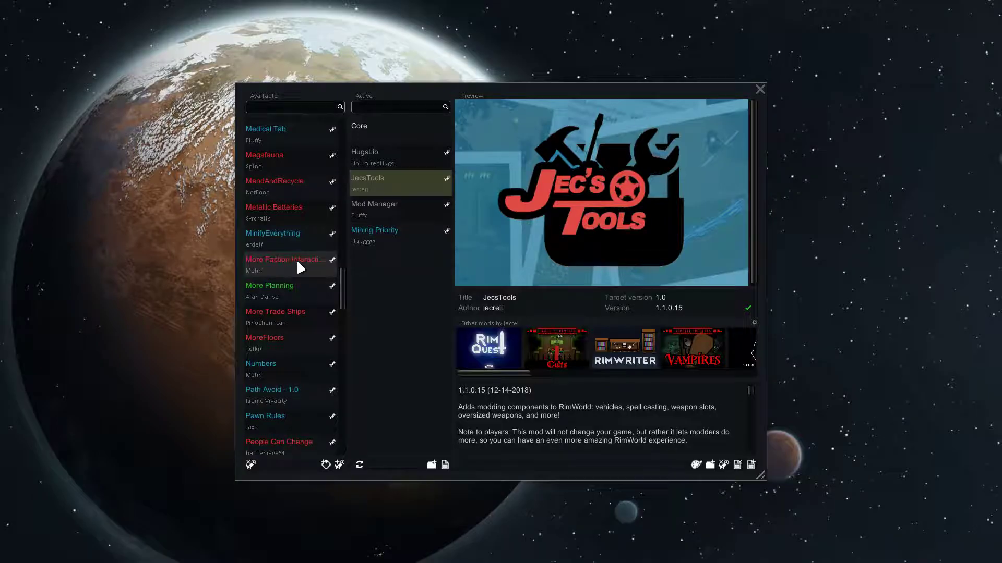
{"action": "left_click_drag", "start_coordinate": [292, 236], "coordinate": [397, 255]}
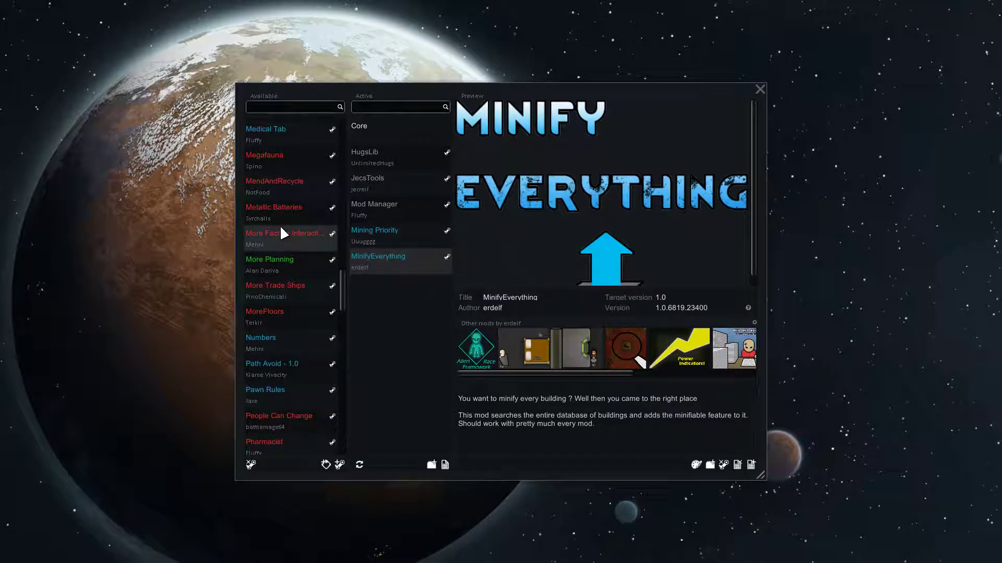
{"action": "double_click", "coordinate": [395, 259]}
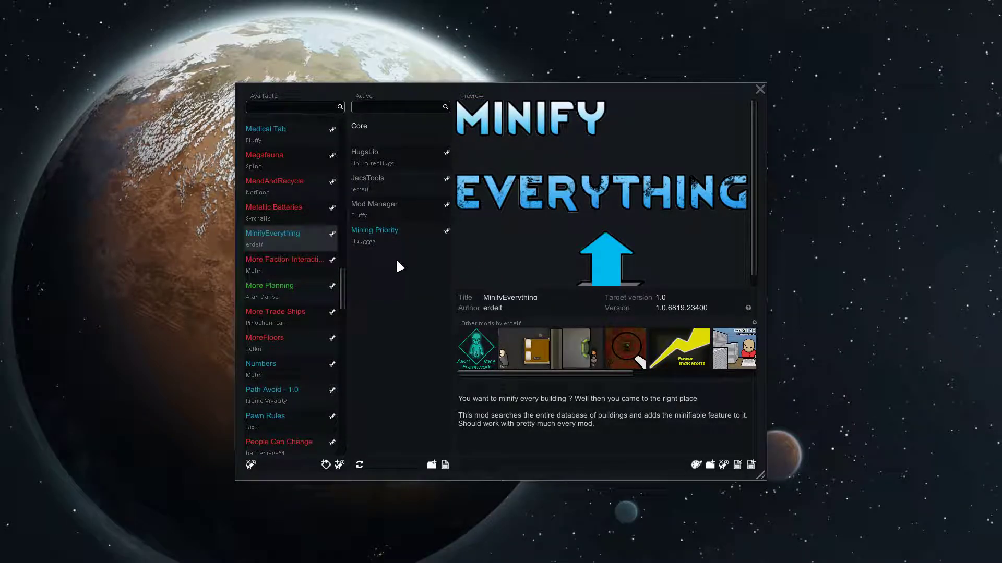
{"action": "double_click", "coordinate": [371, 238]}
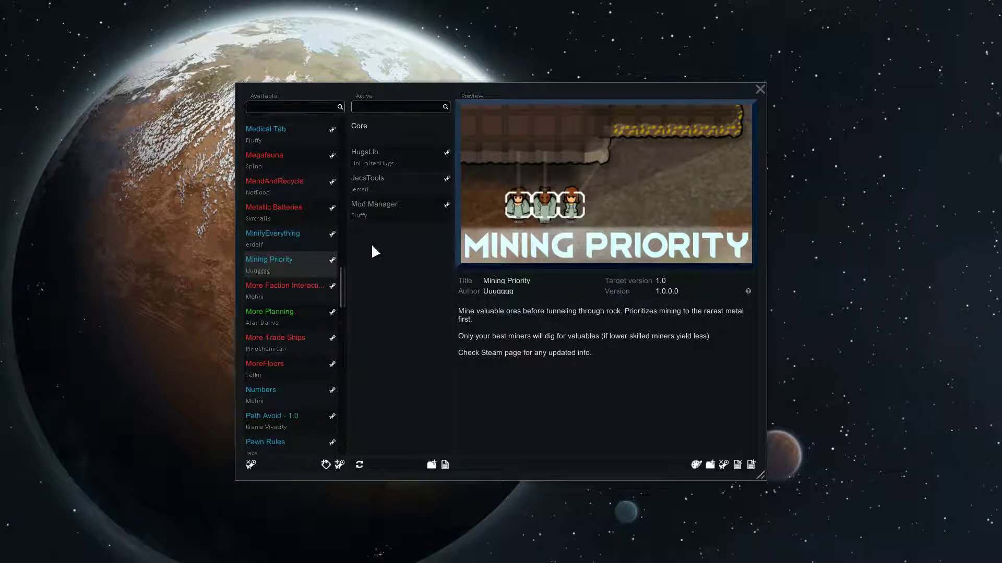
{"action": "mouse_move", "coordinate": [286, 236]}
{"action": "left_mouse_down"}
{"action": "mouse_move", "coordinate": [406, 238]}
{"action": "mouse_move", "coordinate": [241, 239]}
{"action": "left_mouse_up"}
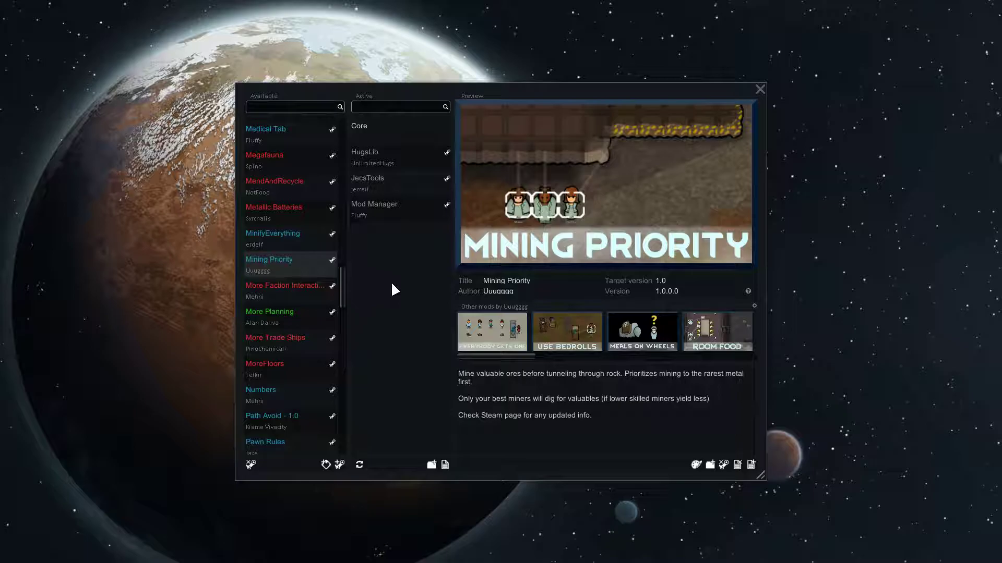
Step: Load the King Arthur save's mod list, adding mods such as Power Alerts, Hospitality and RunAndGun
{"action": "left_click", "coordinate": [448, 464]}
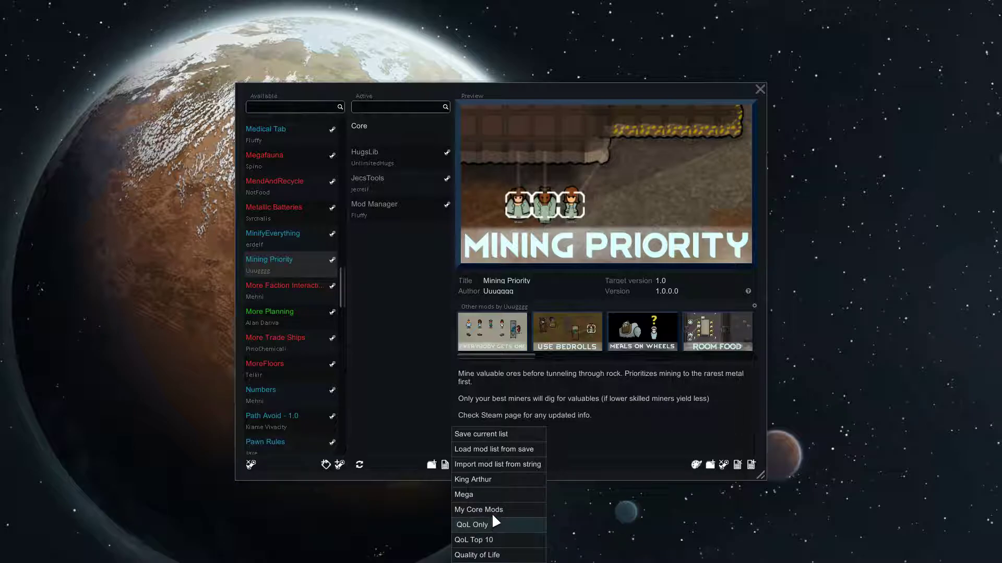
{"action": "left_click", "coordinate": [481, 449]}
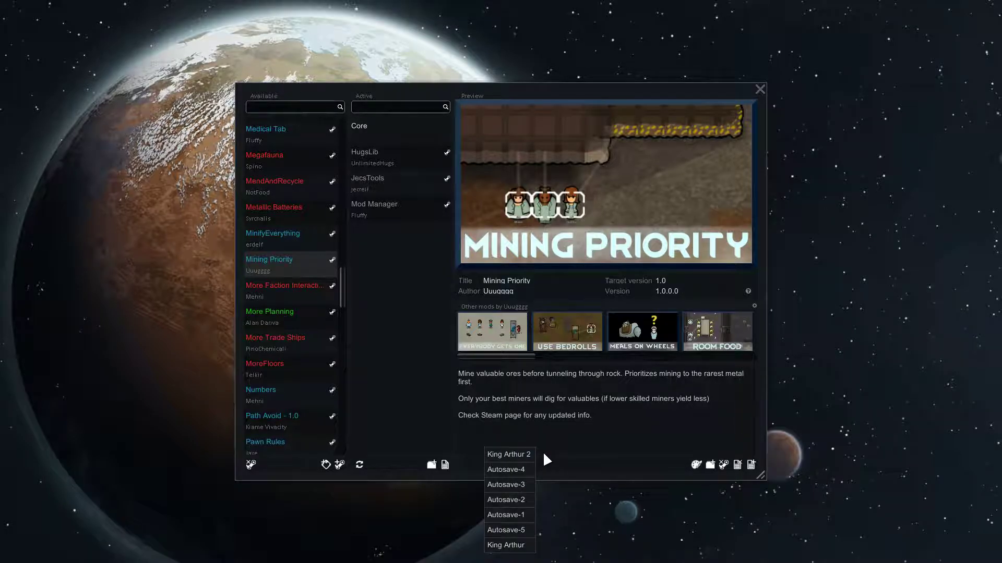
{"action": "left_click", "coordinate": [512, 546]}
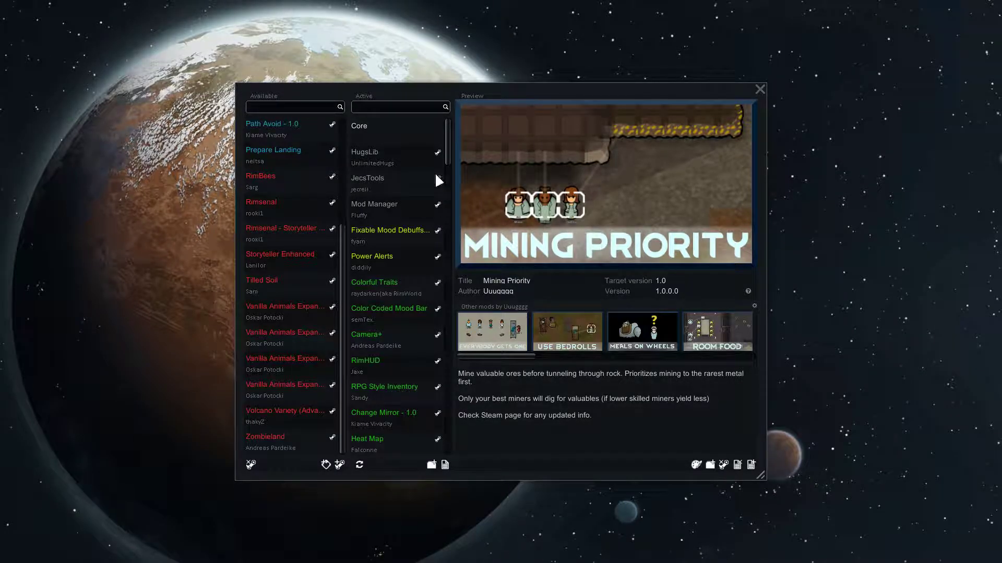
{"action": "left_click_drag", "start_coordinate": [448, 152], "coordinate": [459, 433]}
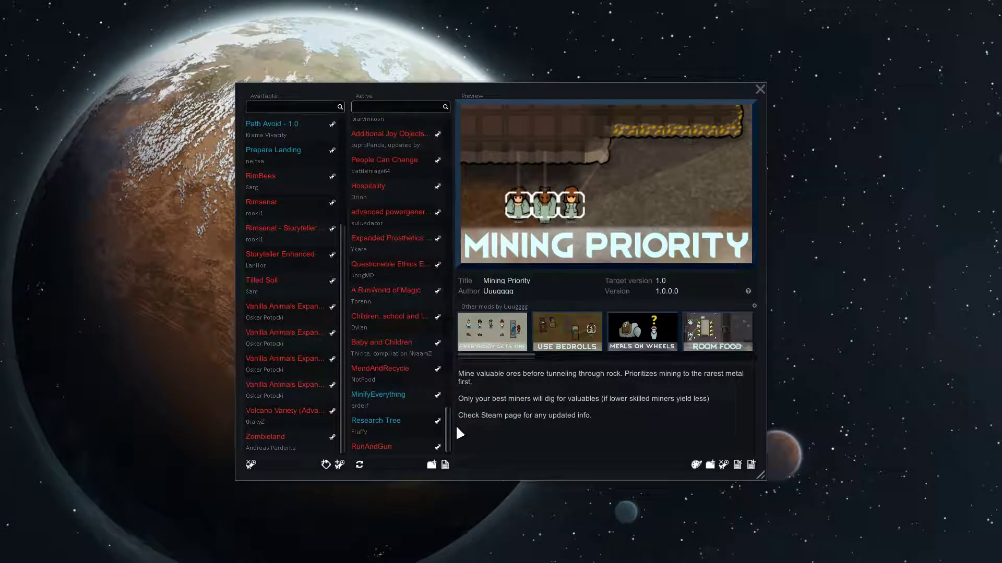
{"action": "left_click", "coordinate": [446, 465]}
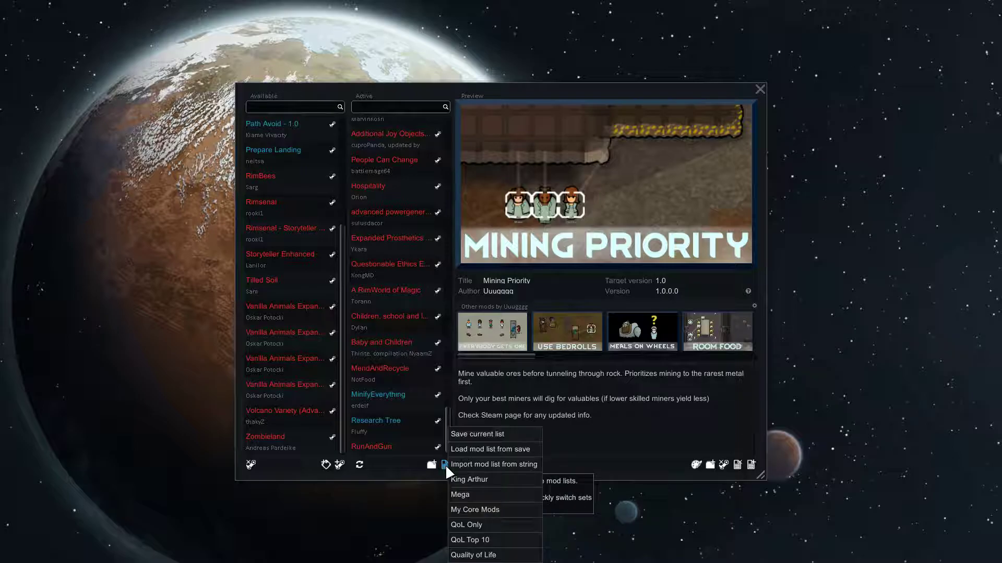
{"action": "left_click", "coordinate": [482, 465]}
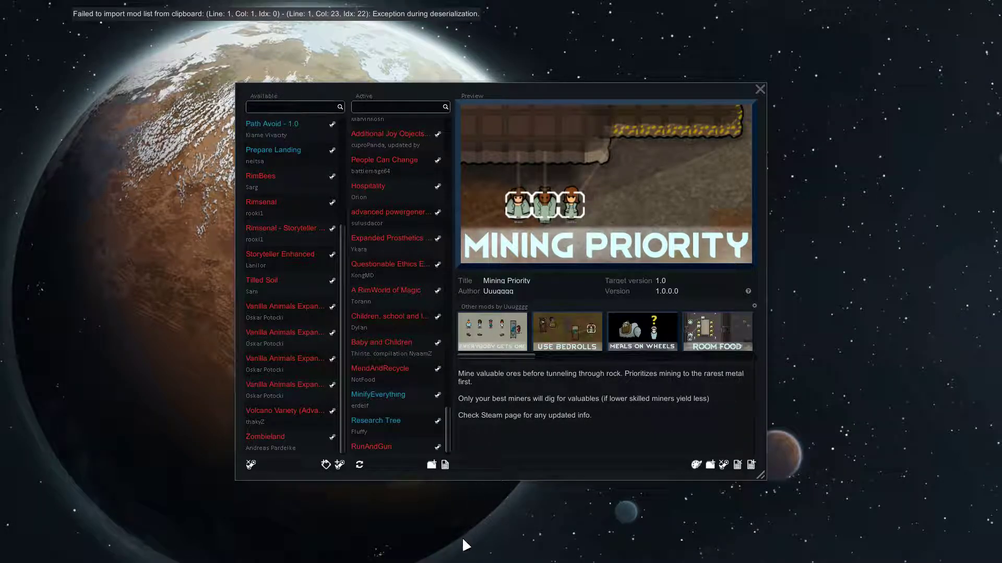
{"action": "left_click", "coordinate": [444, 465]}
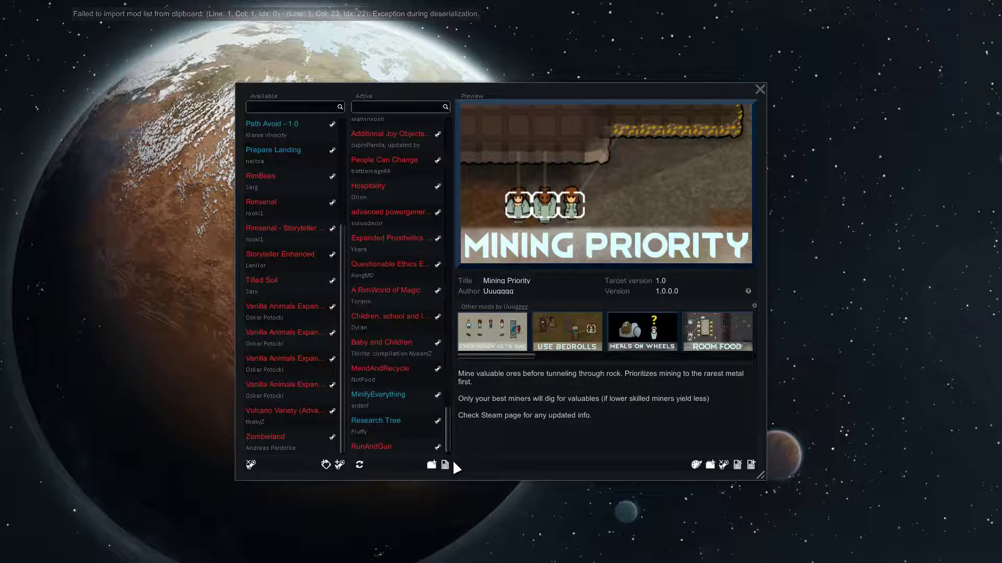
{"action": "left_click", "coordinate": [445, 465]}
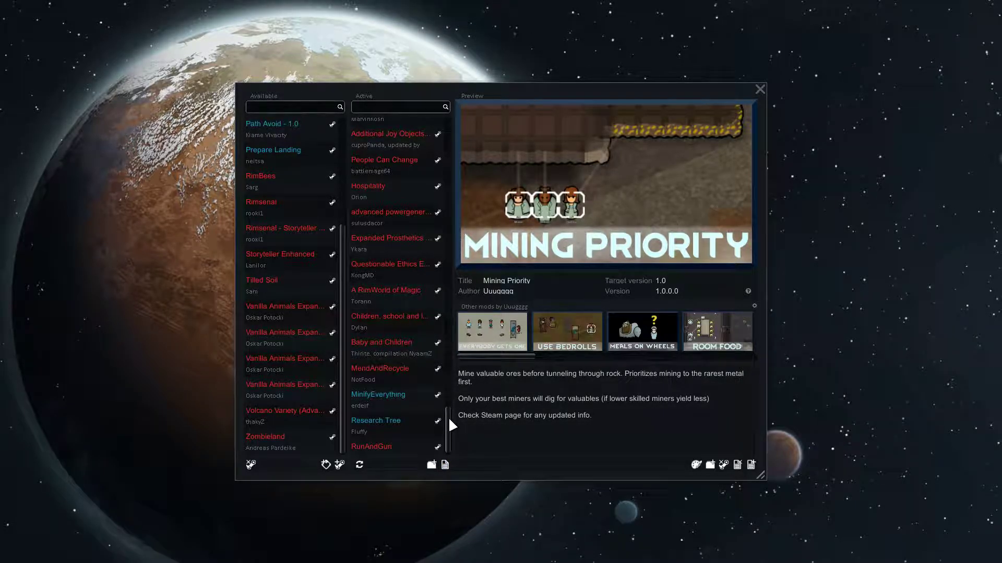
Step: Load the My Core Mods list, then use the reset icon to leave only Core active
{"action": "left_click", "coordinate": [445, 465]}
{"action": "left_click", "coordinate": [488, 506]}
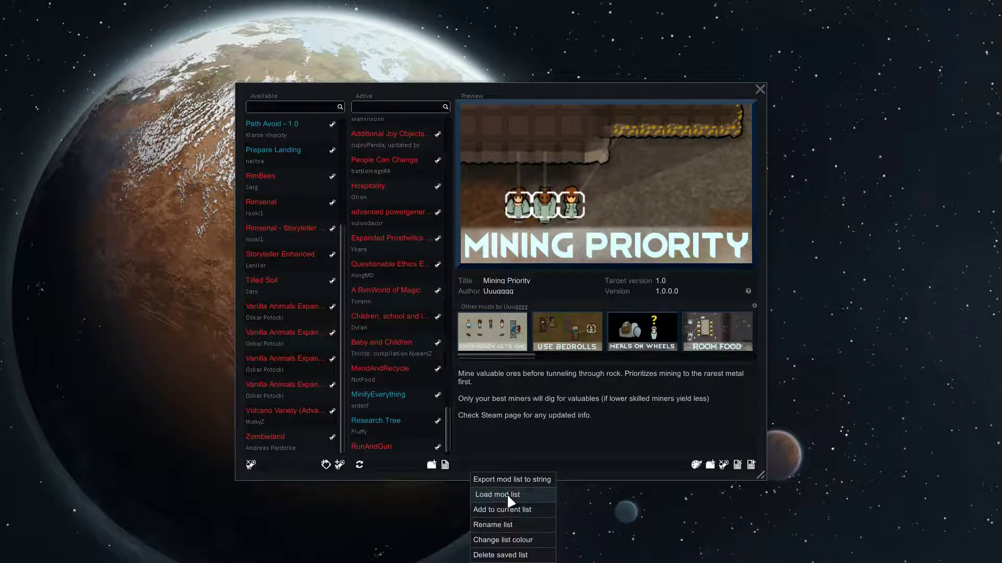
{"action": "left_click", "coordinate": [508, 496]}
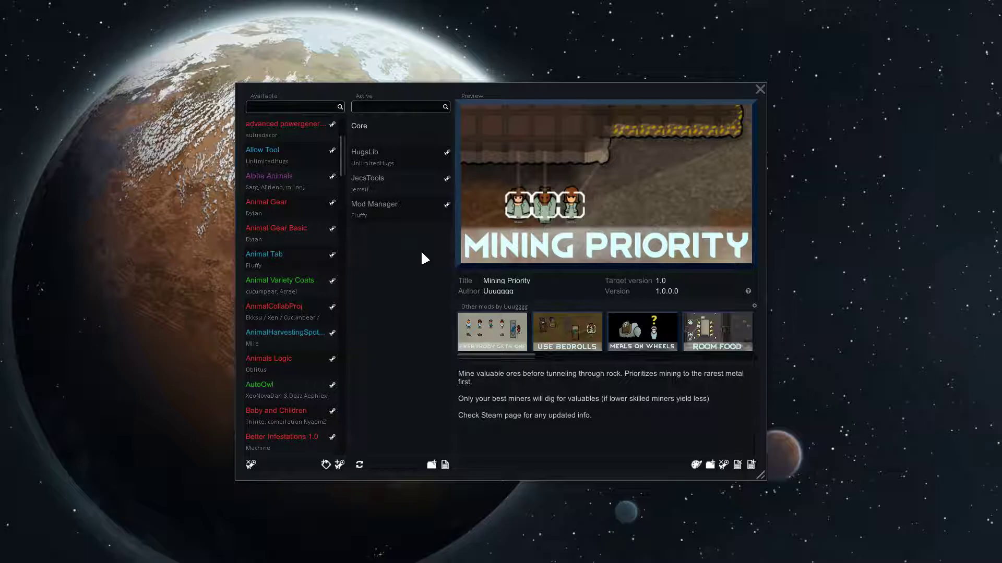
{"action": "left_click", "coordinate": [360, 464]}
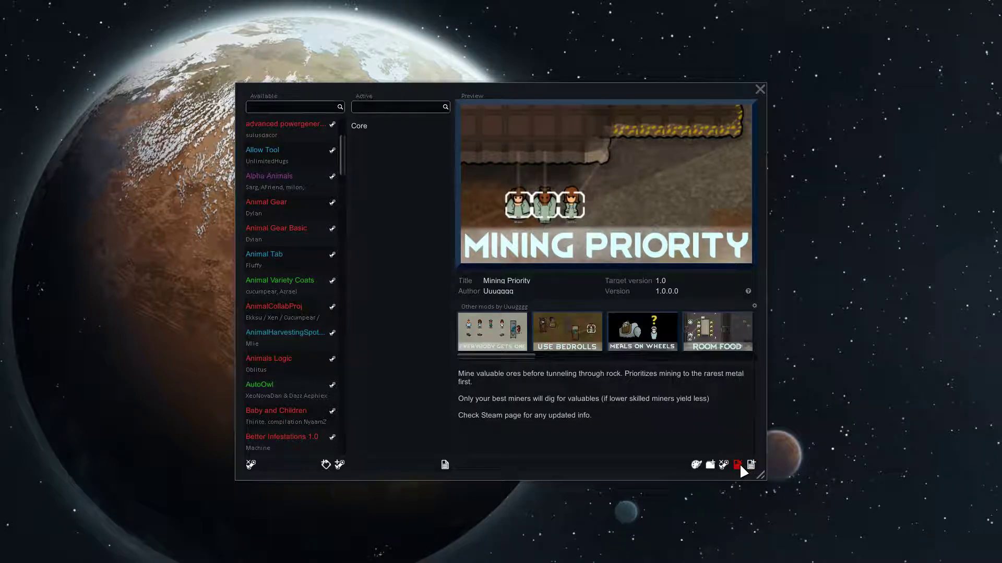
Step: Add Animal Gear Basic to the saved list 'My Core Mods'
{"action": "left_click", "coordinate": [298, 235]}
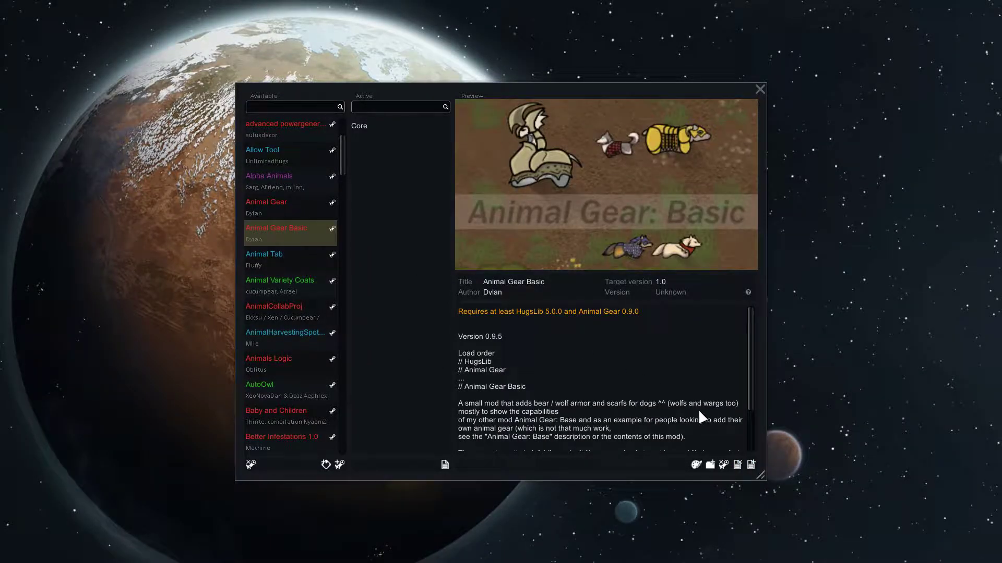
{"action": "left_click", "coordinate": [752, 464]}
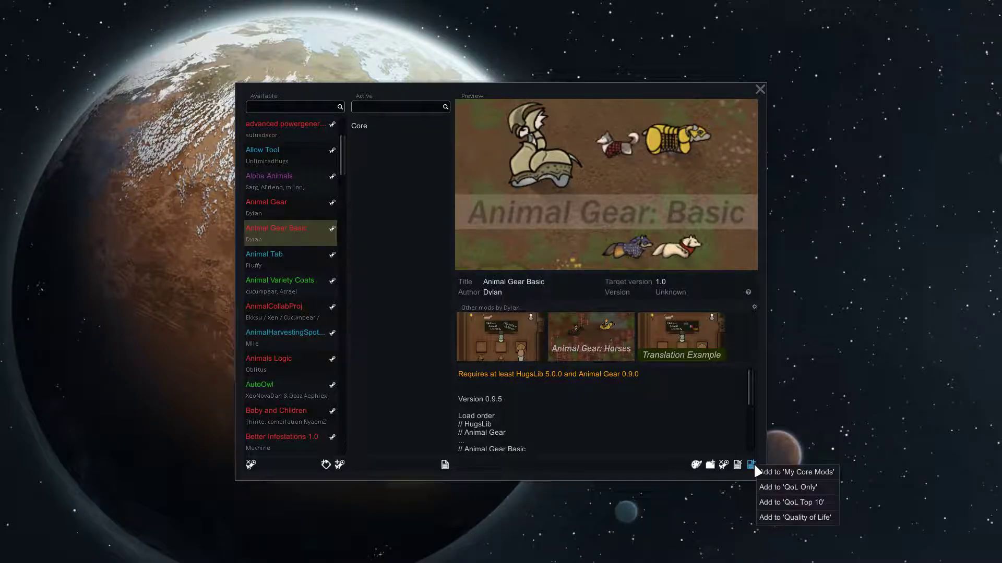
{"action": "left_click", "coordinate": [792, 472]}
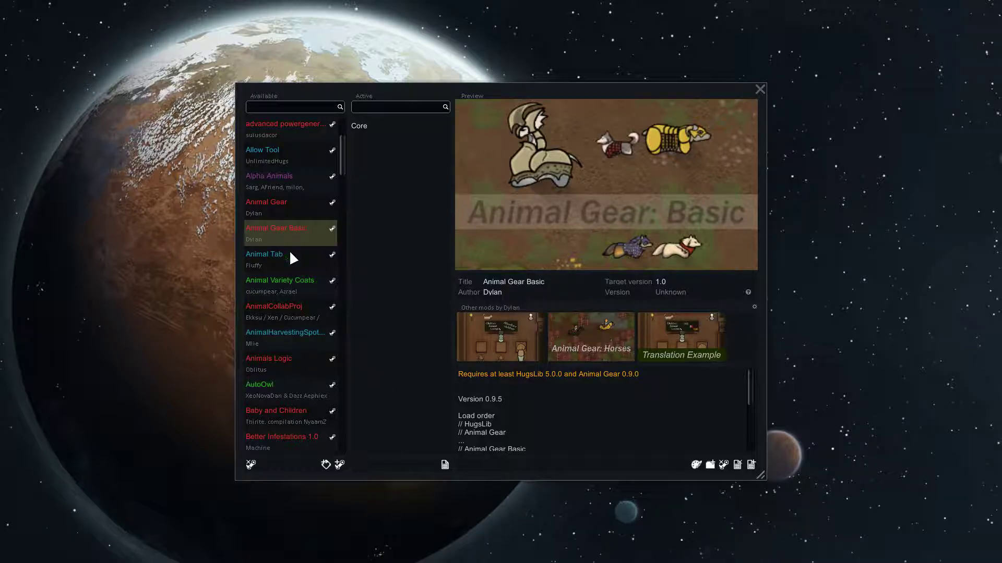
Step: Load the updated My Core Mods list as the active mods
{"action": "left_click", "coordinate": [445, 464]}
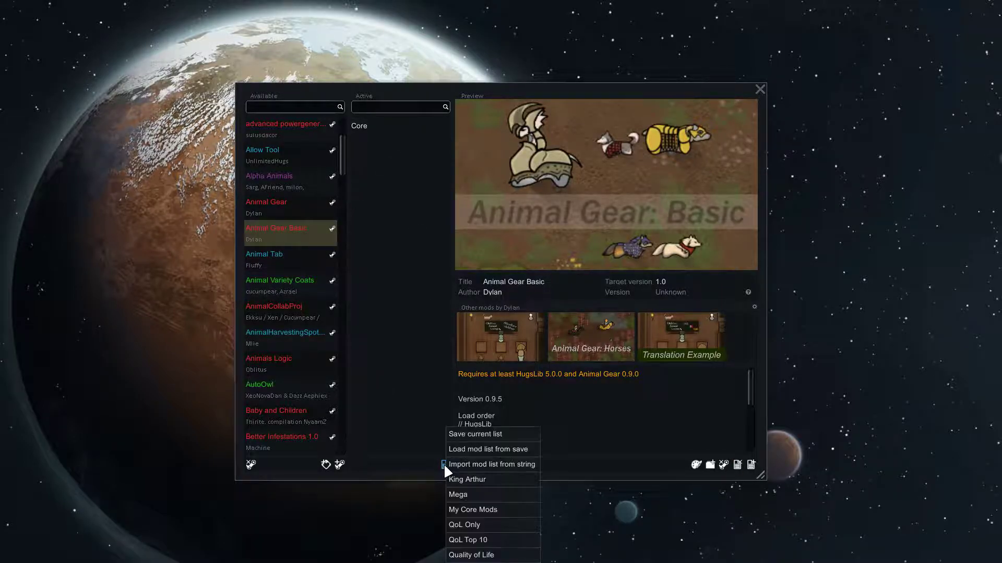
{"action": "left_click", "coordinate": [487, 524]}
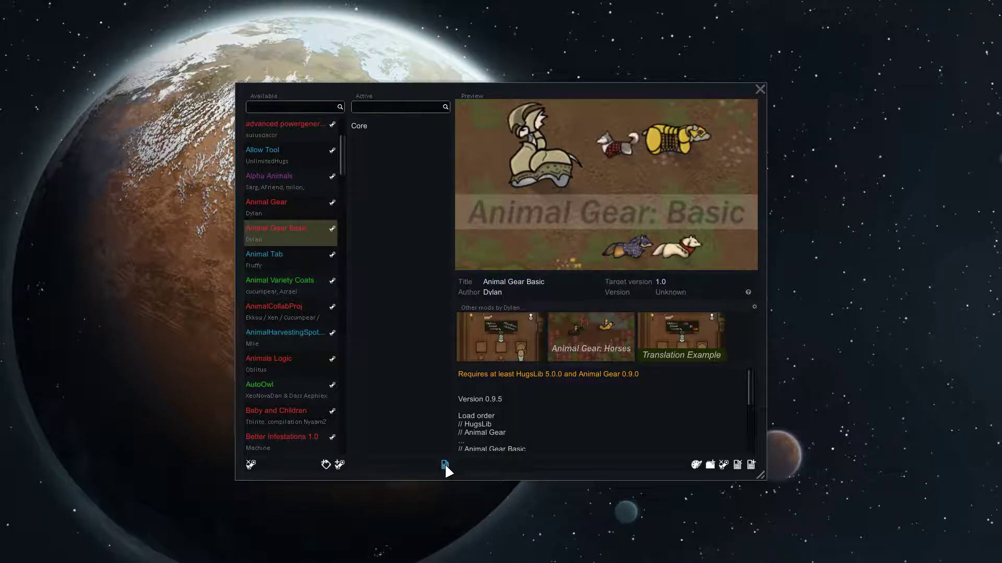
{"action": "left_click", "coordinate": [446, 468]}
{"action": "left_click", "coordinate": [464, 511]}
{"action": "left_click", "coordinate": [514, 493]}
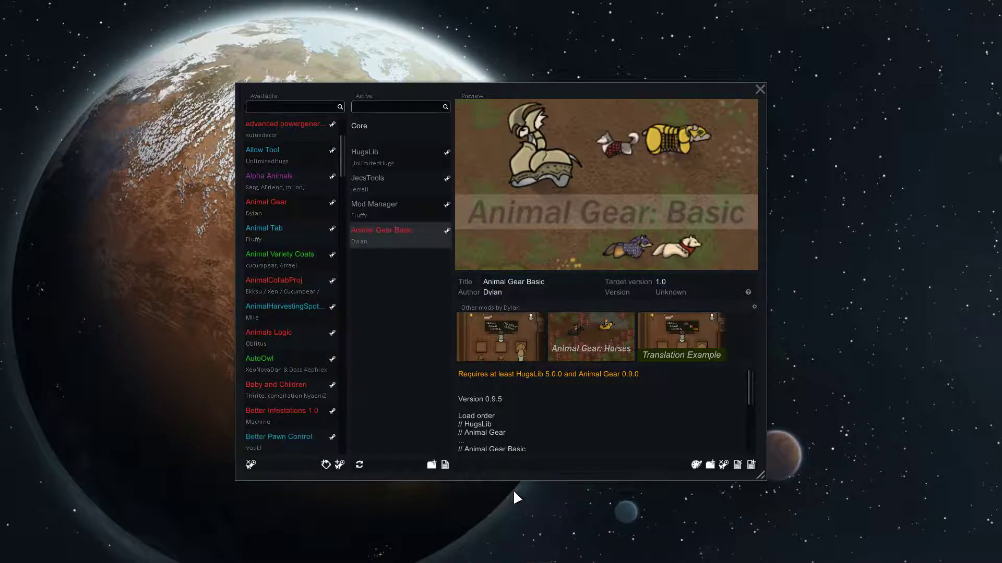
Step: Deactivate Animal Gear Basic and delete the saved 'My Core Mods' list
{"action": "double_click", "coordinate": [388, 234]}
{"action": "left_click", "coordinate": [445, 464]}
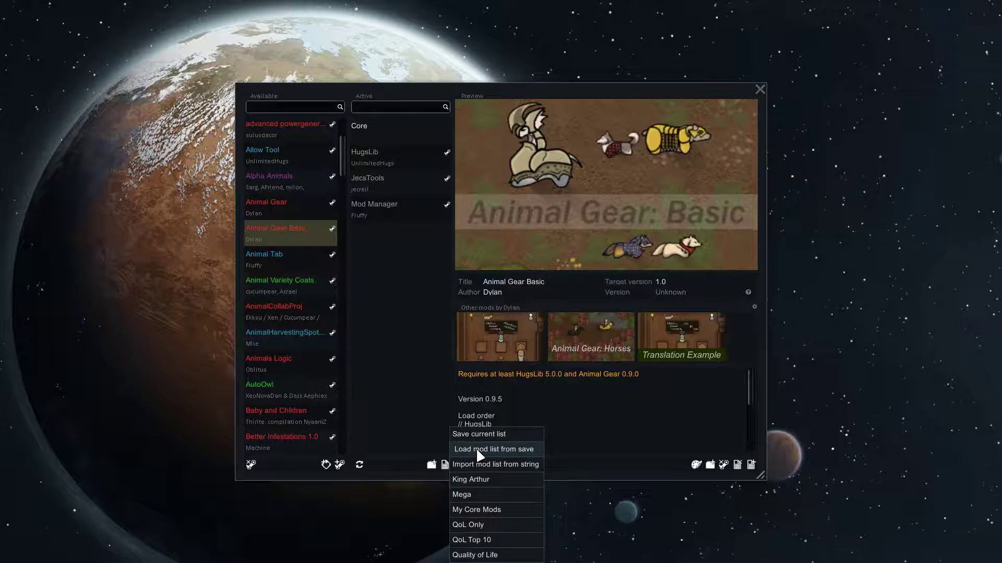
{"action": "left_click", "coordinate": [476, 511]}
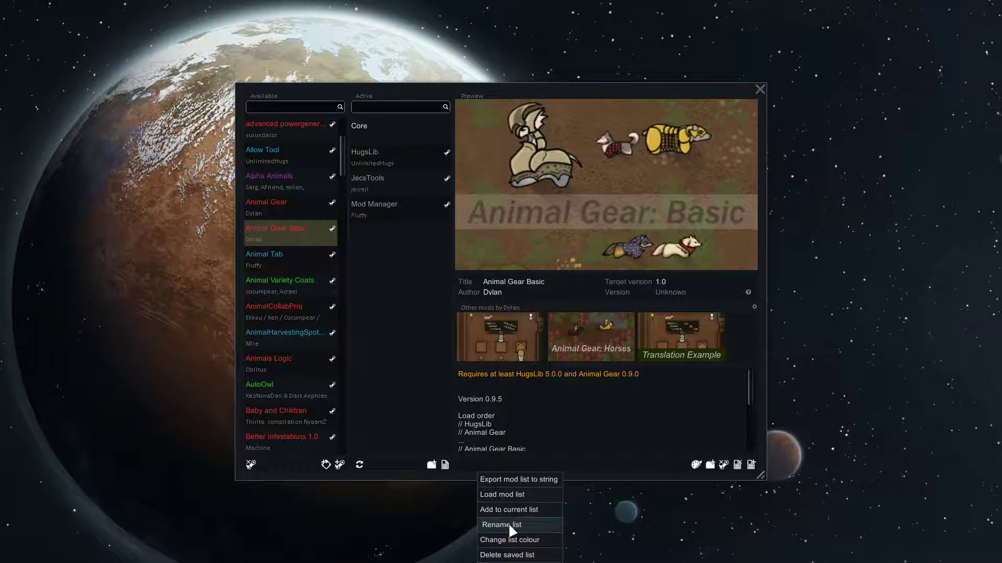
{"action": "left_click", "coordinate": [513, 558]}
Step: Save the current active mods as a new list named 'My Cord Mods'
{"action": "left_click", "coordinate": [445, 464]}
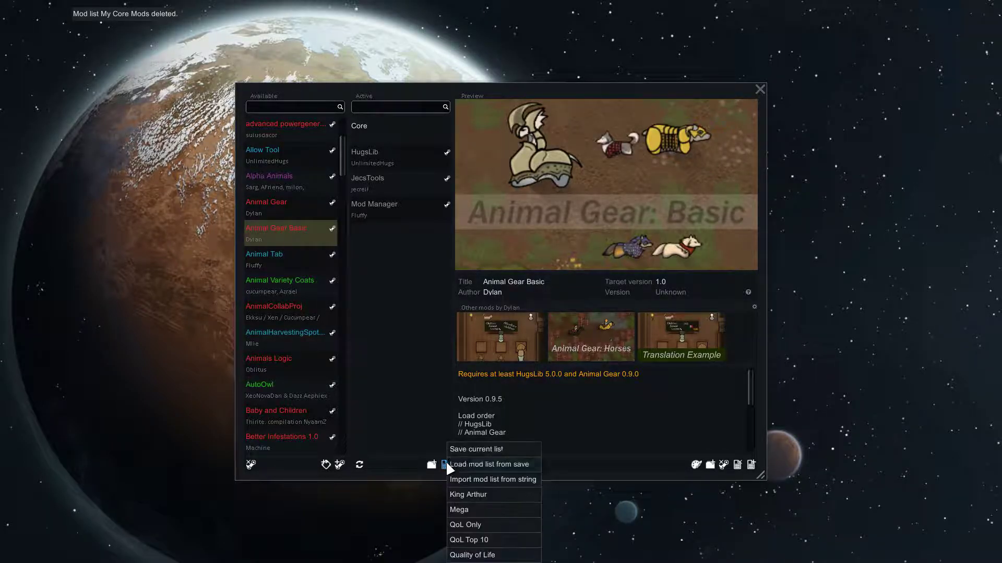
{"action": "left_click", "coordinate": [469, 447]}
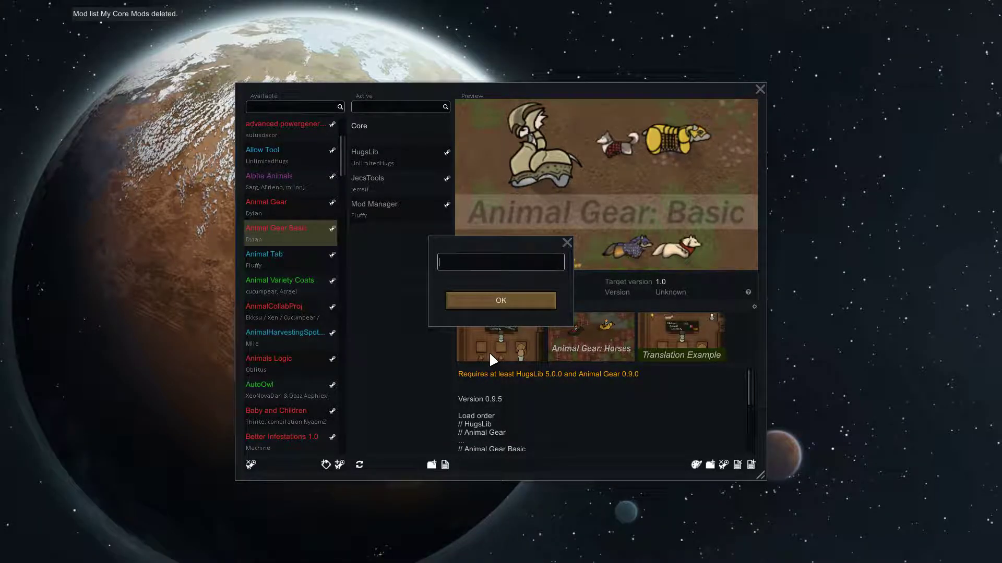
{"action": "type", "text": "My Cord M"}
{"action": "type", "text": "ods"}
{"action": "key", "text": "Return"}
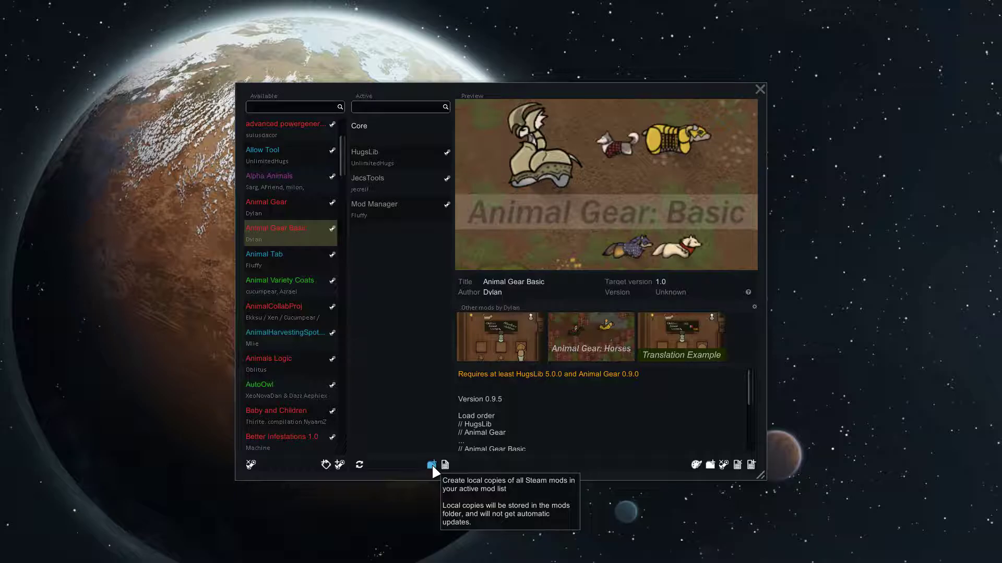
Step: Select Mod Manager in the Active list and create a local copy of it
{"action": "left_click", "coordinate": [396, 204]}
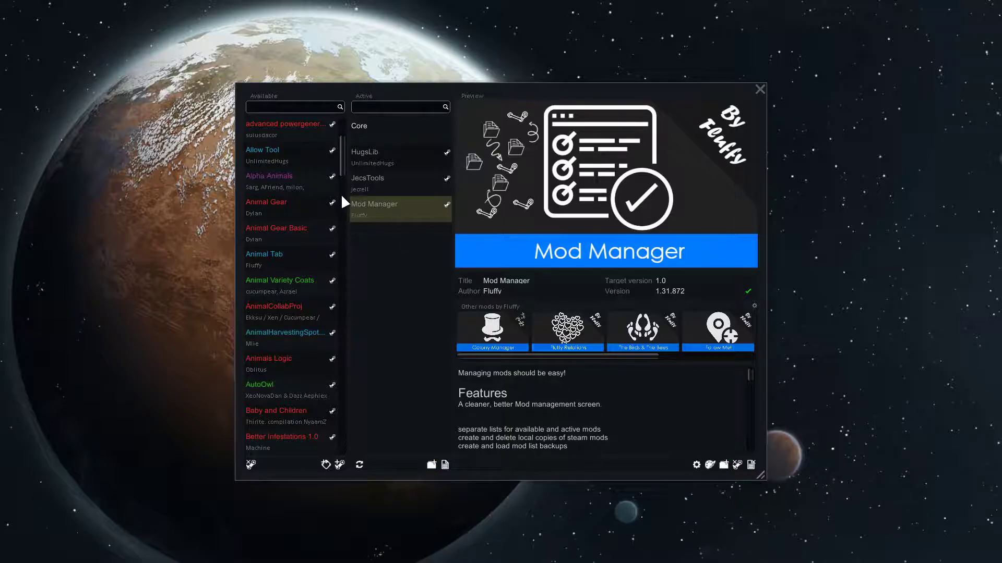
{"action": "left_click", "coordinate": [724, 464]}
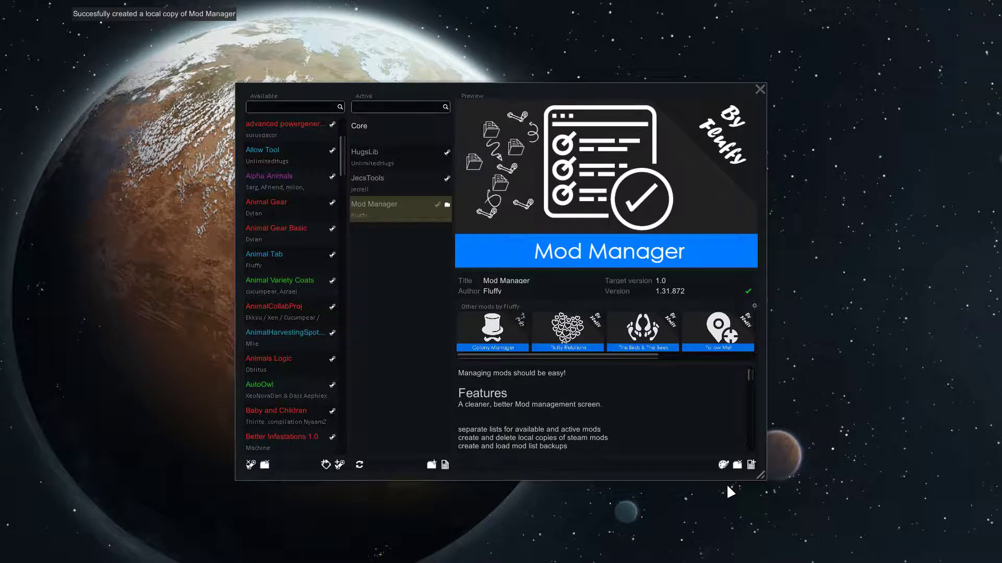
{"action": "mouse_move", "coordinate": [447, 206]}
{"action": "left_click_drag", "start_coordinate": [410, 208], "coordinate": [429, 208]}
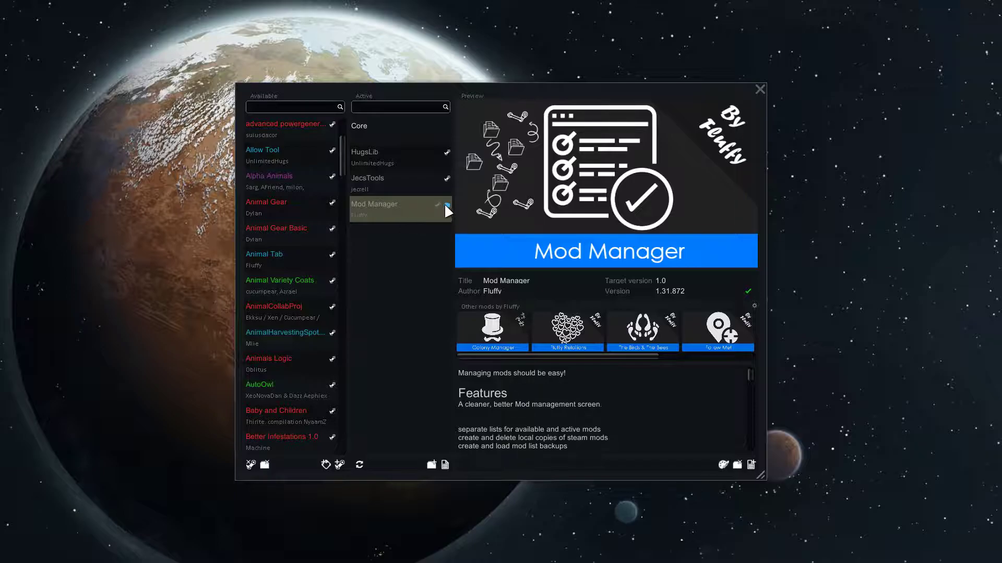
Step: Delete the local Mod Manager copy via its context menu and confirm the removal
{"action": "right_click", "coordinate": [391, 211]}
{"action": "left_click", "coordinate": [437, 245]}
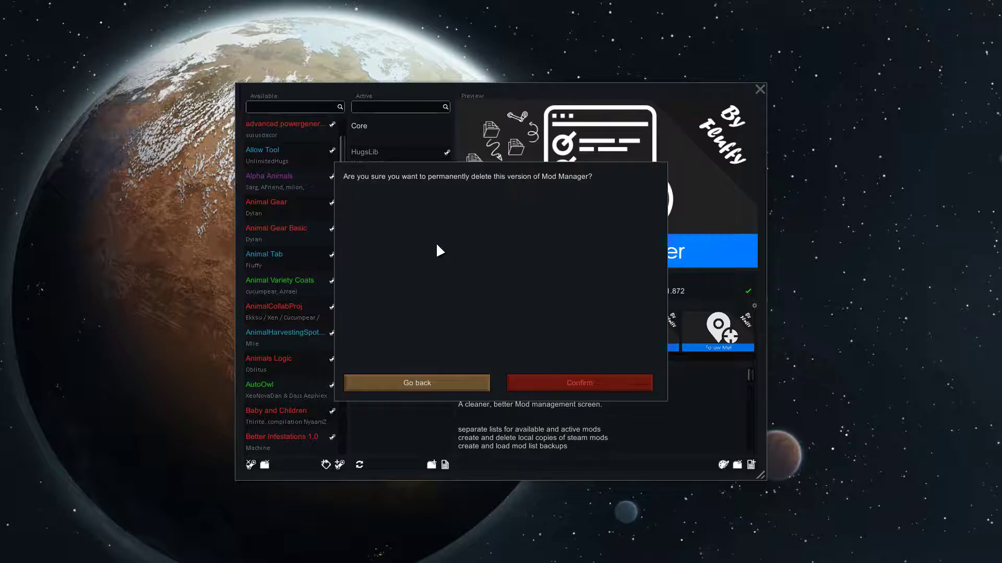
{"action": "left_click", "coordinate": [543, 383]}
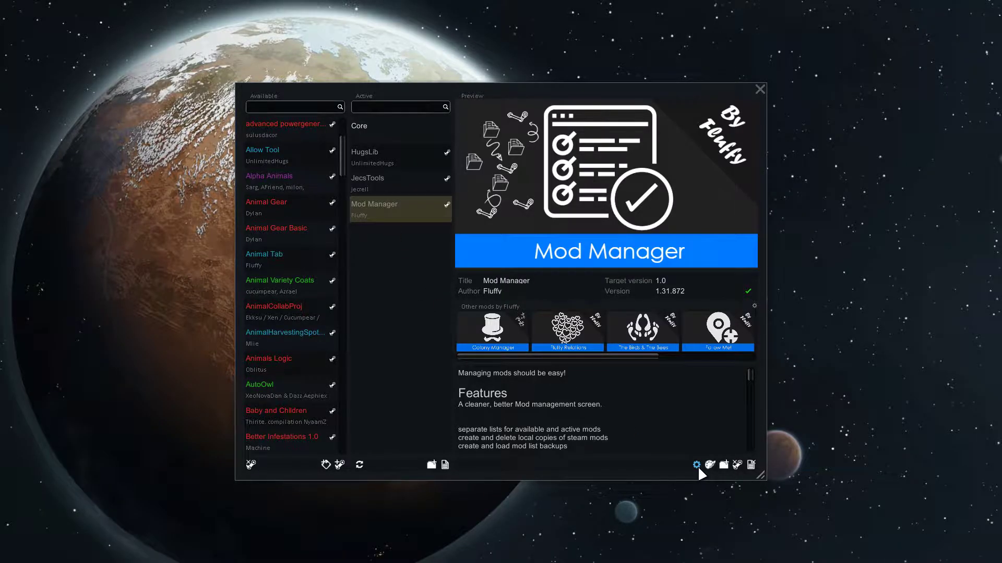
{"action": "left_click", "coordinate": [697, 465]}
{"action": "left_click", "coordinate": [509, 447]}
{"action": "left_click", "coordinate": [390, 179]}
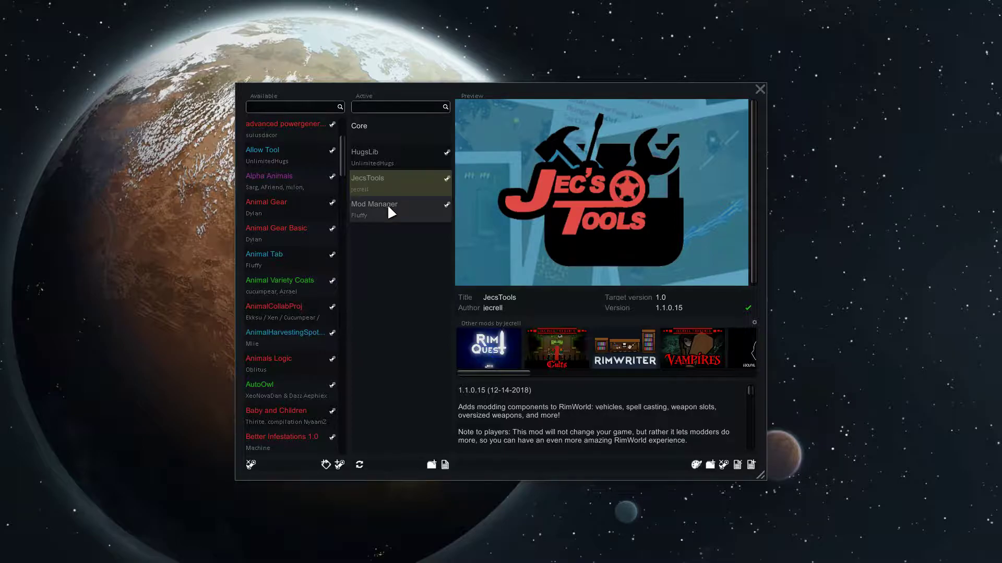
{"action": "left_click", "coordinate": [387, 204]}
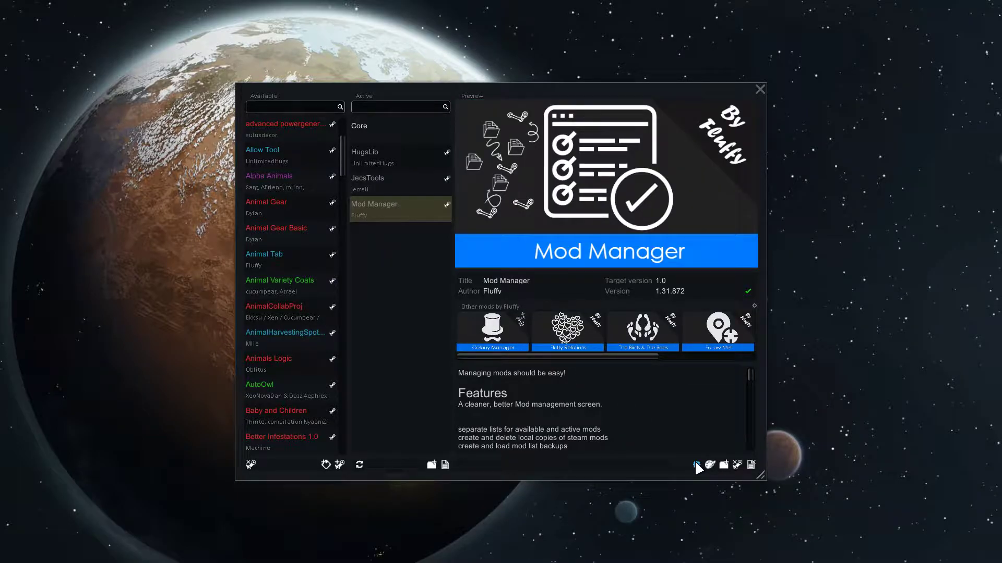